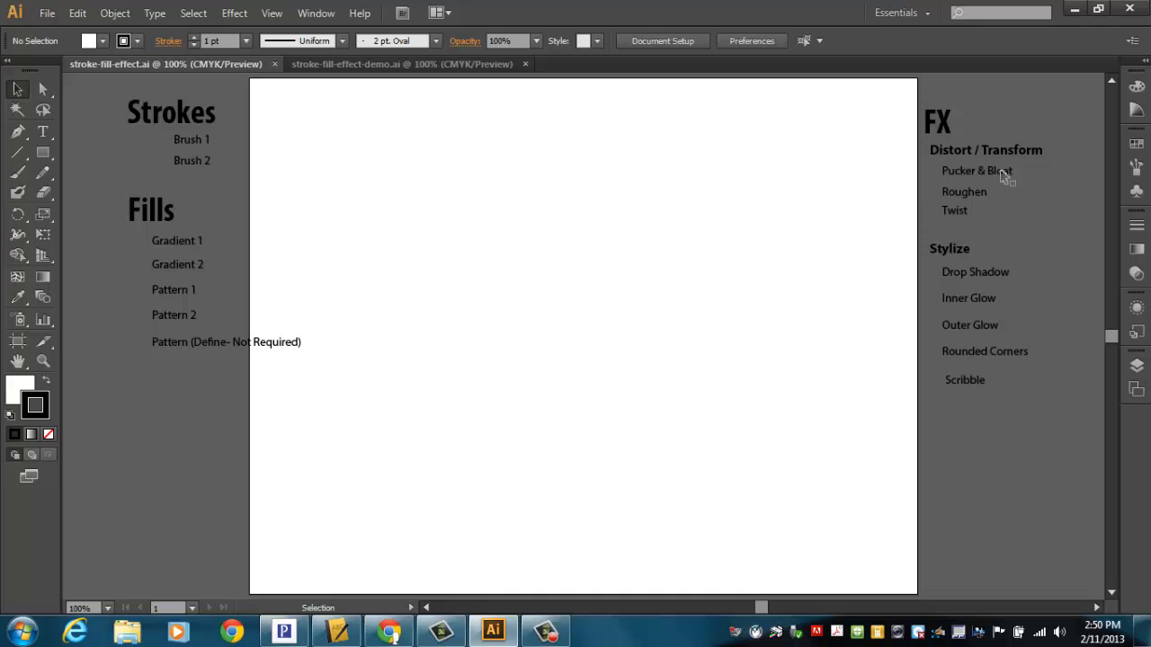
Step: View the finished samples in stroke-fill-effect-demo.ai and close both open documents
left_click(440, 67)
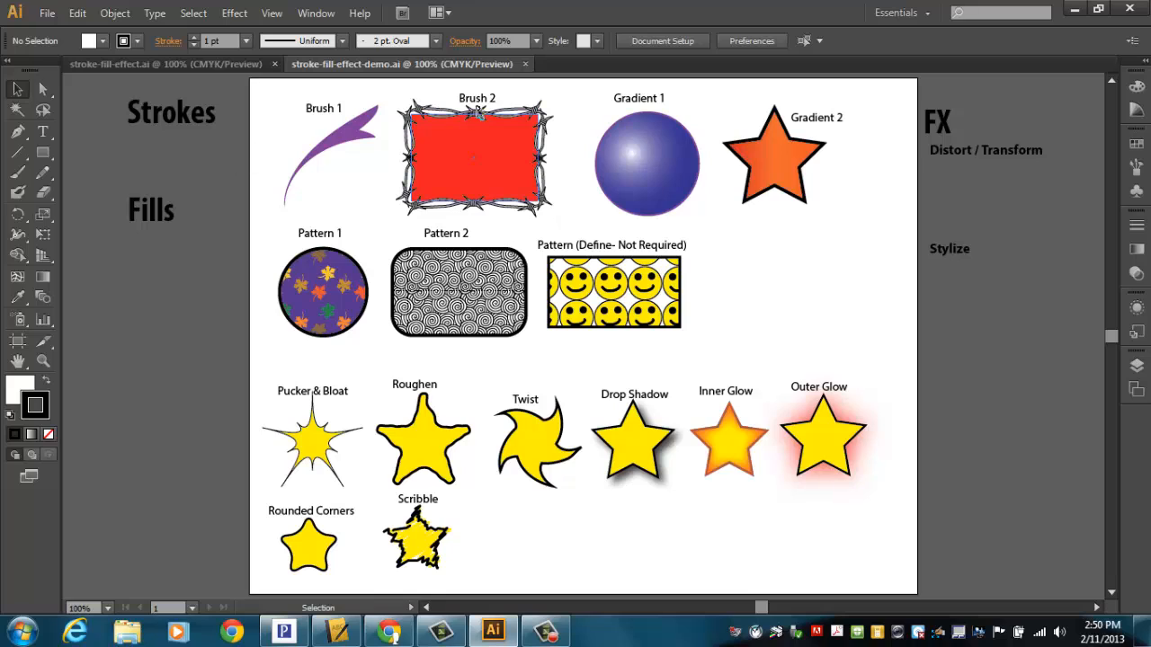
left_click(526, 65)
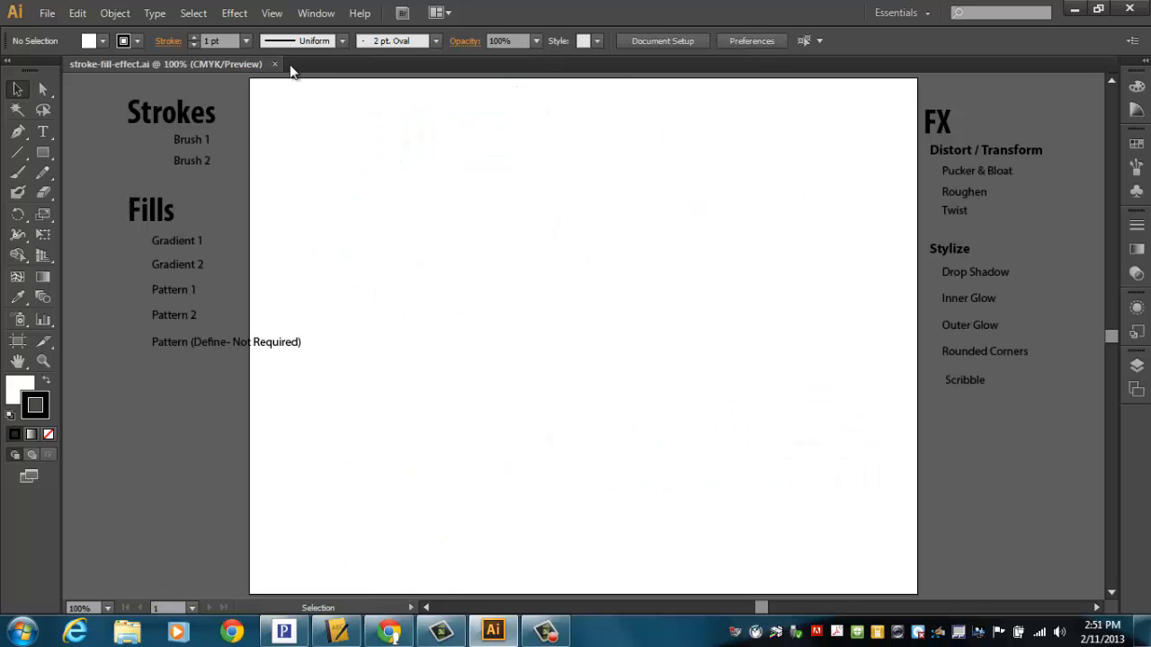
left_click(275, 65)
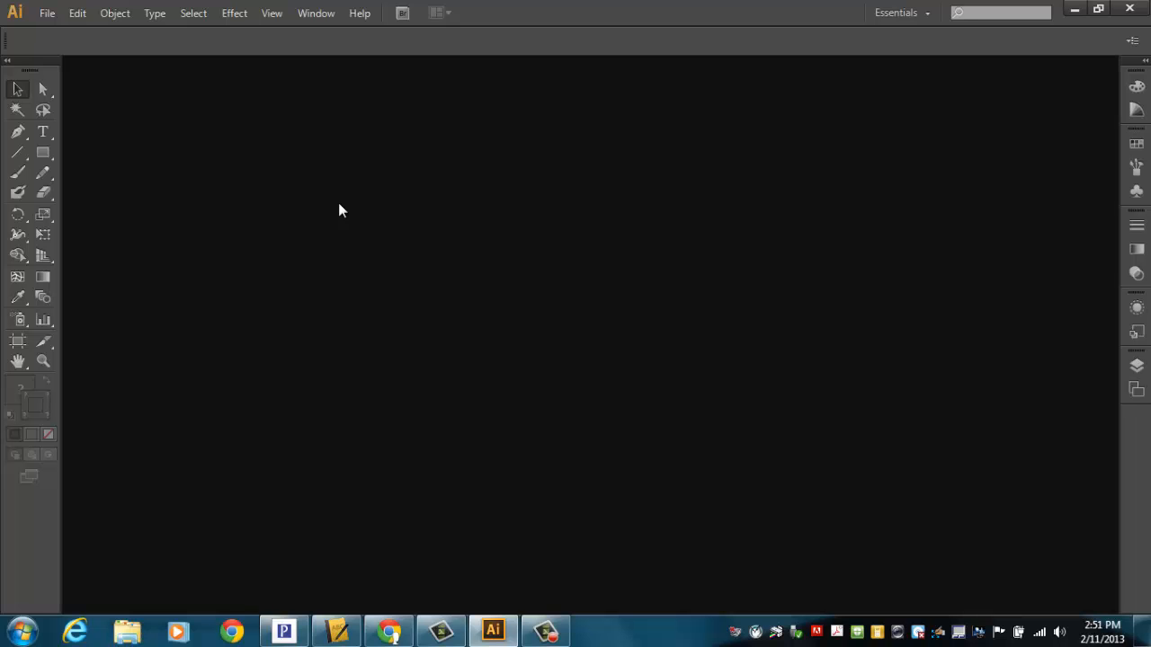
Step: Start opening a file and browse to the Period 1 class folder on the Courses (L:) drive
left_click(47, 12)
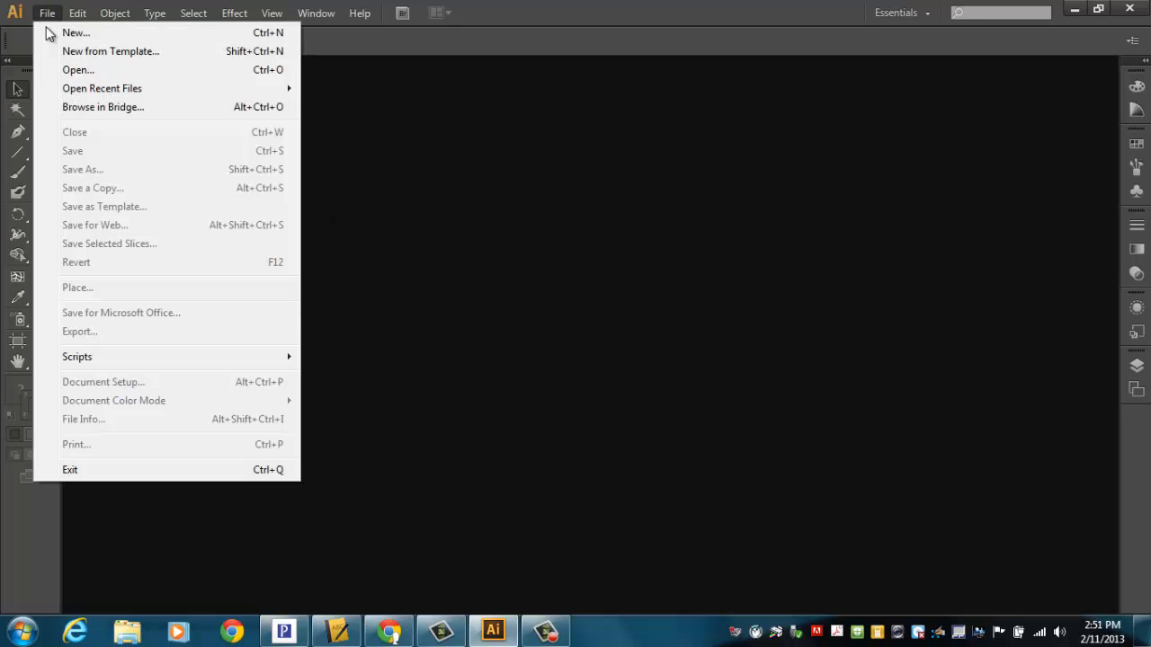
left_click(78, 69)
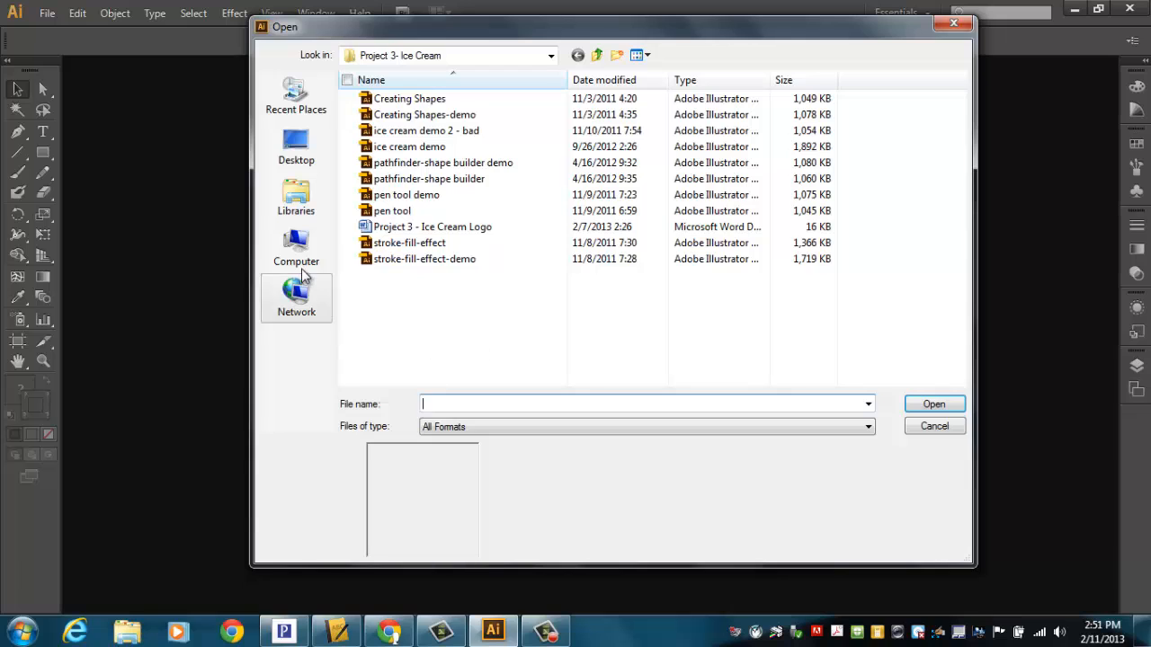
left_click(299, 256)
double_click(797, 244)
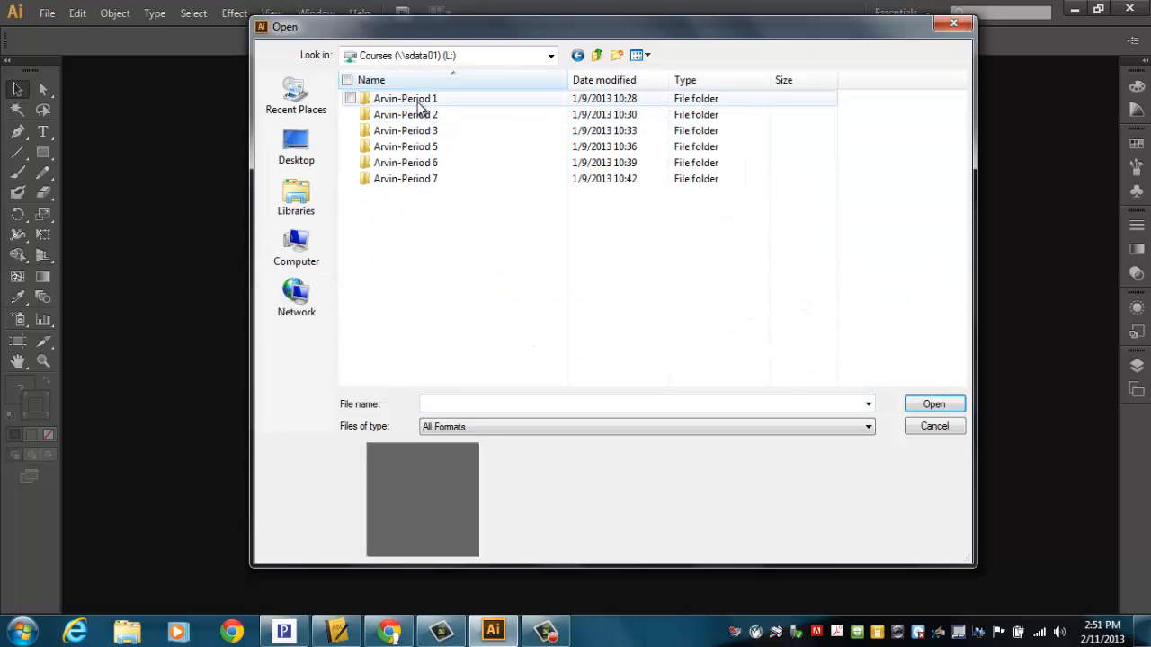
double_click(418, 101)
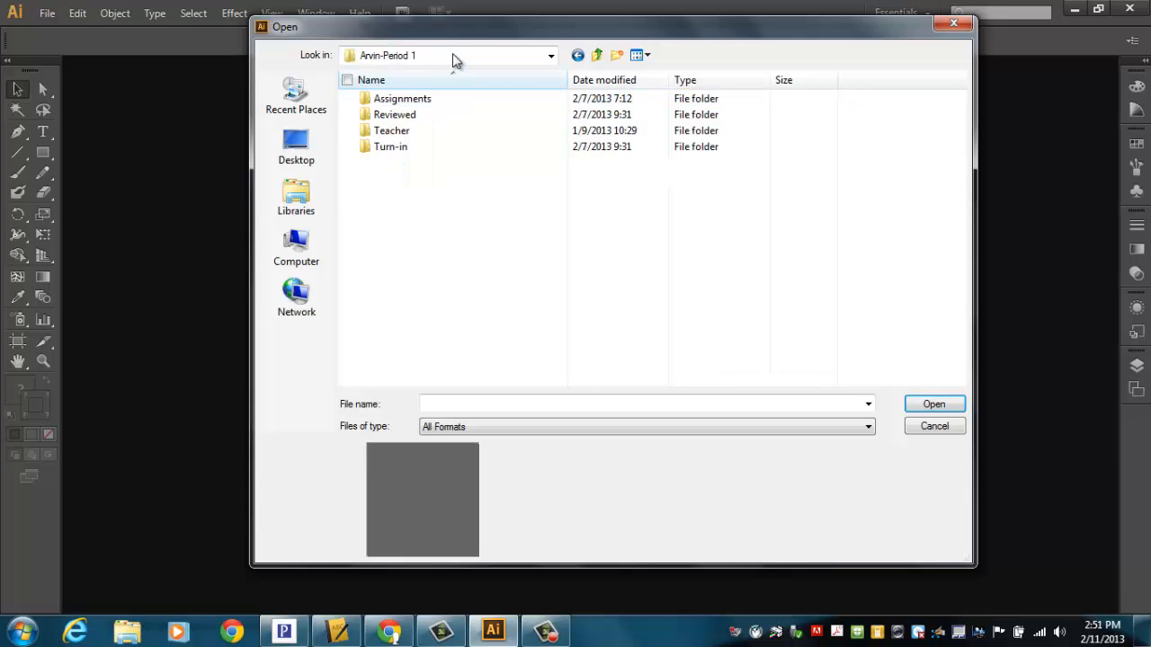
left_click_drag(469, 26, 476, 86)
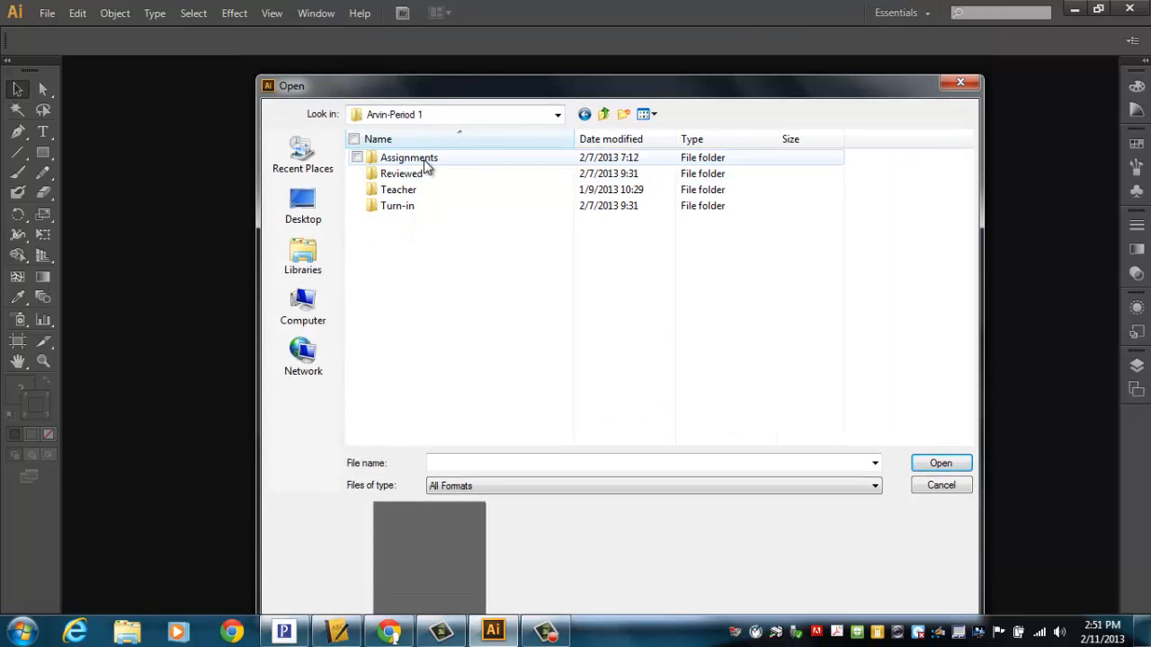
Step: Open stroke-fill-effect from Assignments, 002_Adobe Illustrator, session 006_Stroke-Fill-Effect
double_click(426, 162)
left_click(432, 174)
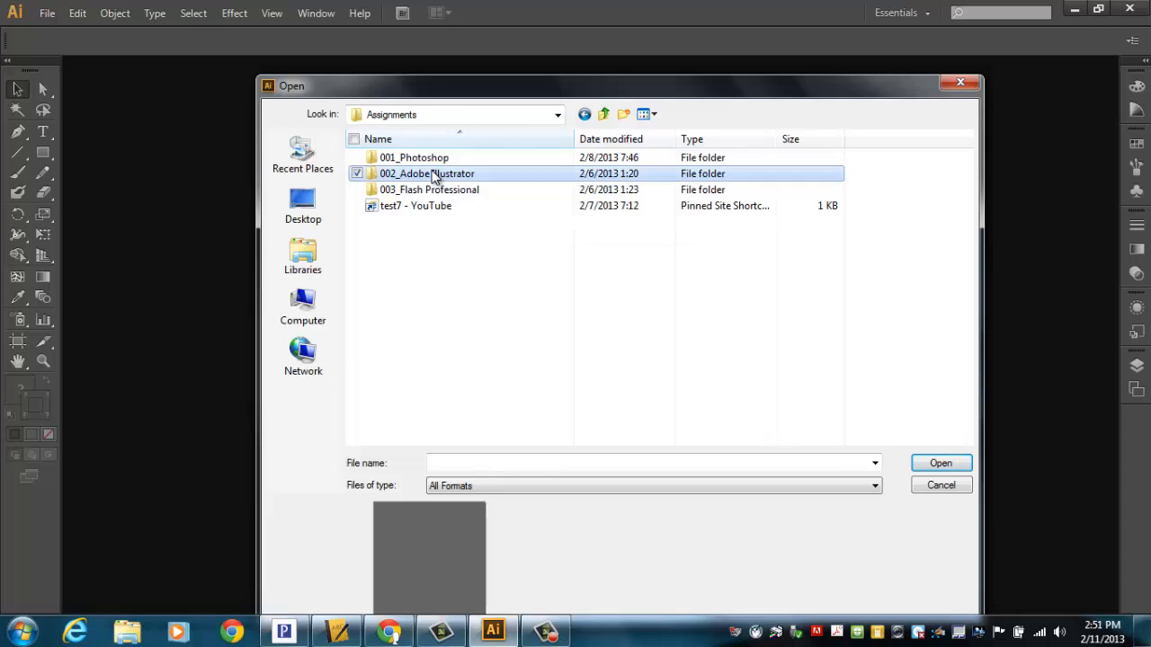
double_click(432, 173)
left_click(393, 210)
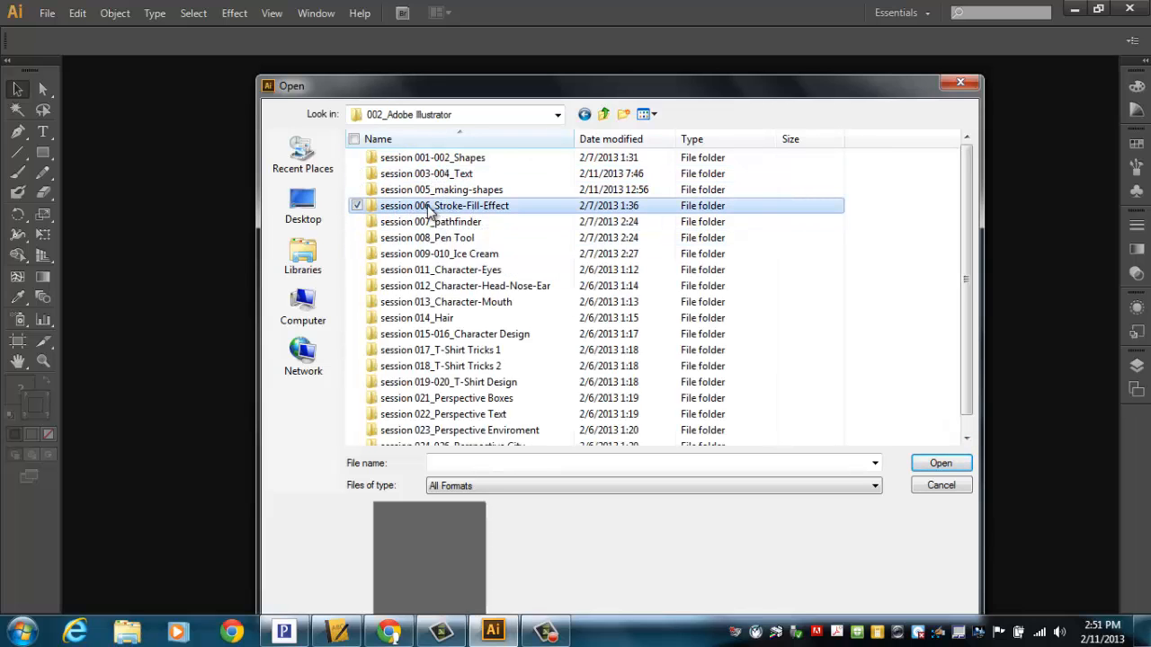
double_click(429, 208)
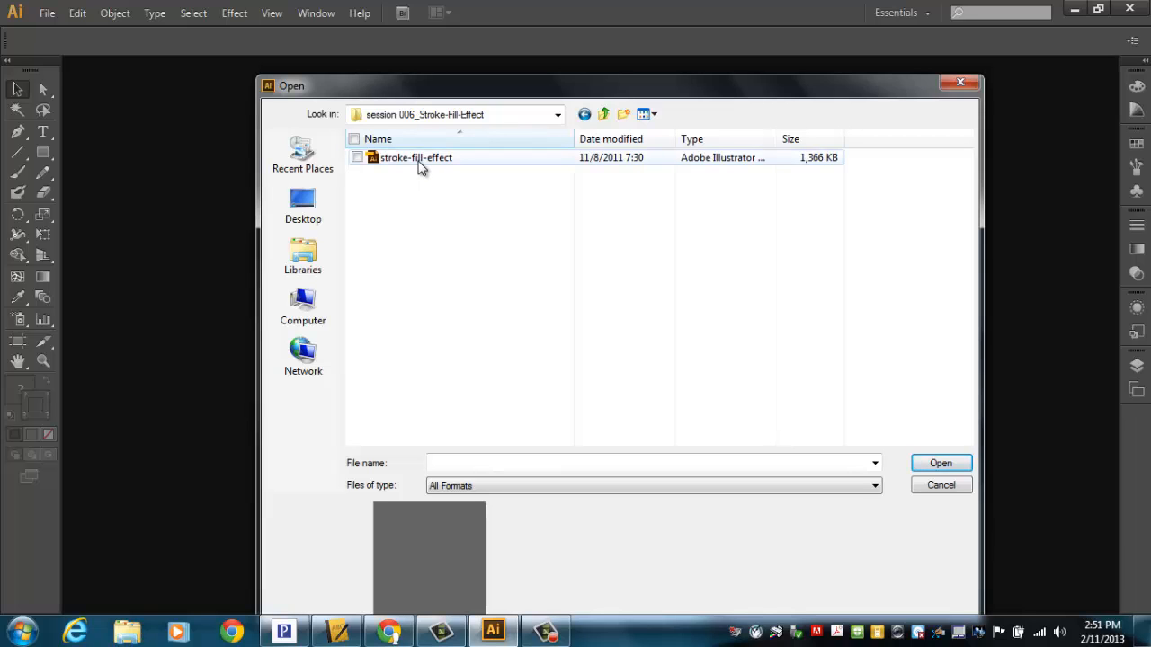
double_click(418, 161)
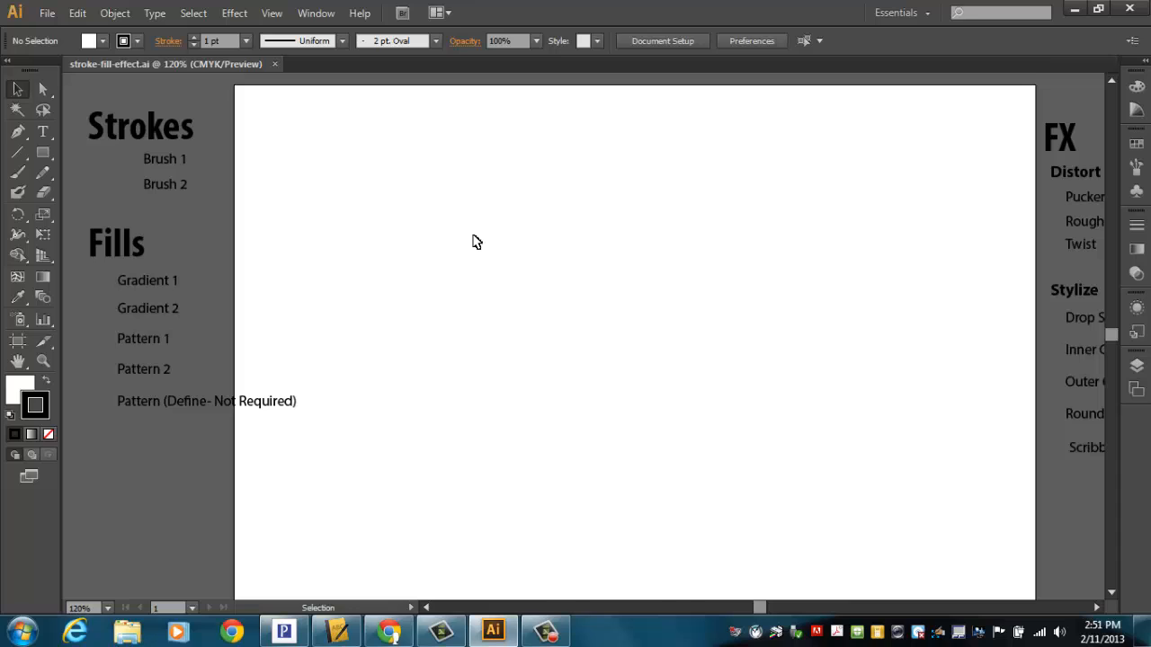
Step: Draw an arc in the upper-left area of the artboard with the Arc tool and set its stroke weight to 4 pt
key("ctrl+1")
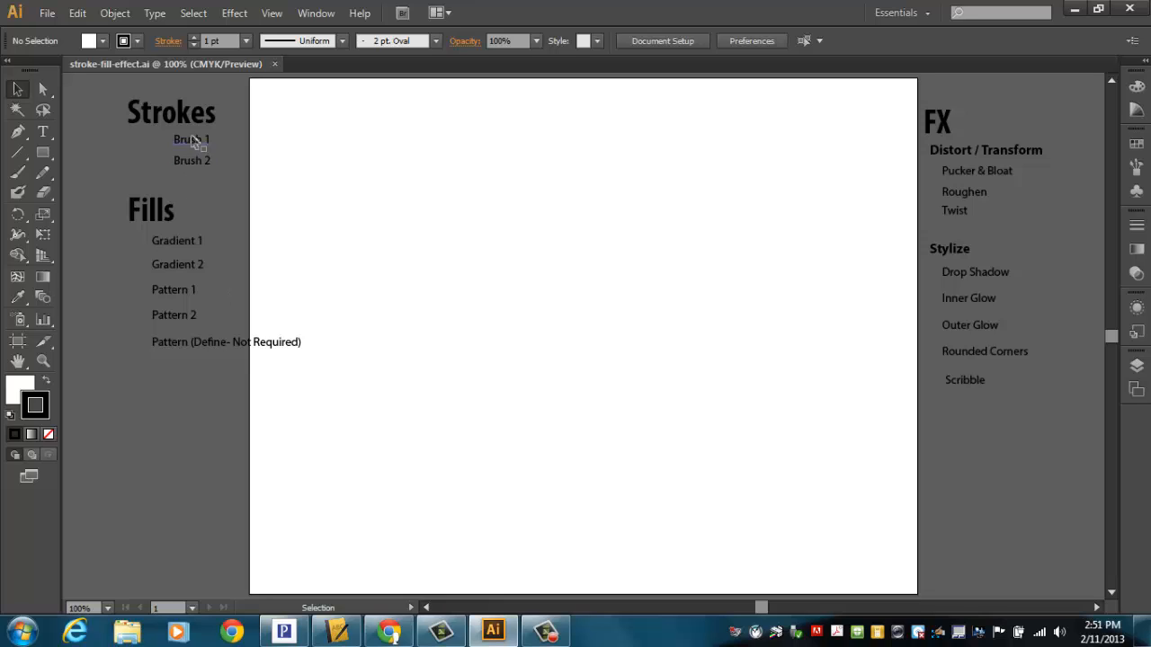
left_click(20, 154)
left_click_drag(24, 162, 77, 173)
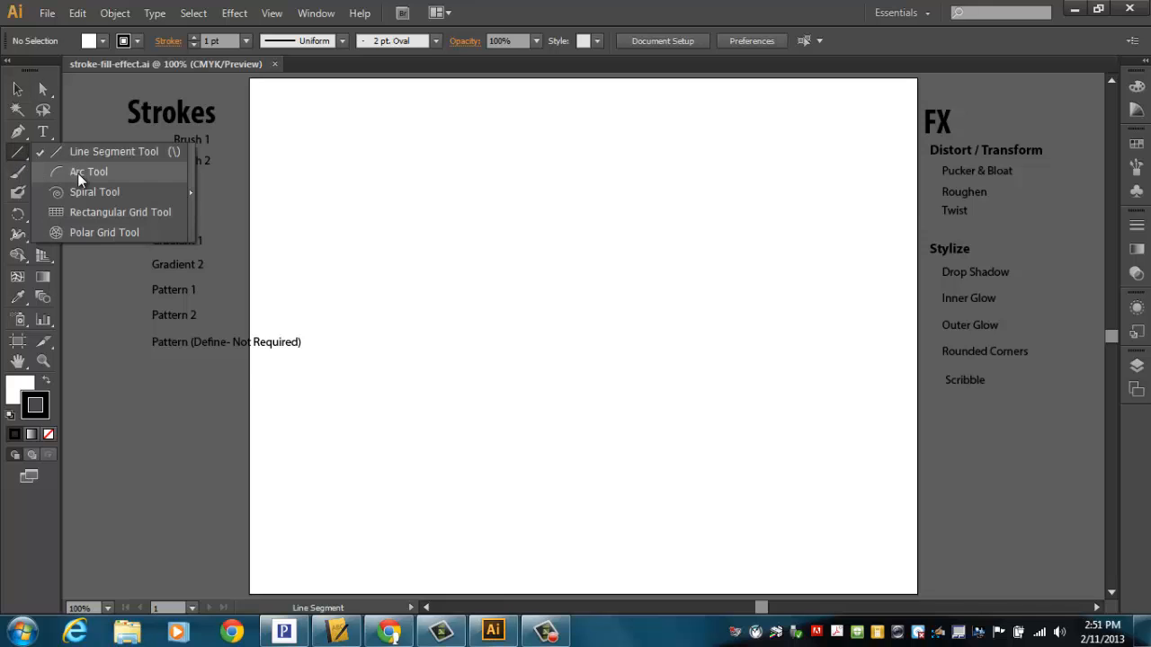
mouse_move(293, 199)
left_mouse_down()
mouse_move(360, 120)
mouse_move(385, 116)
left_mouse_up()
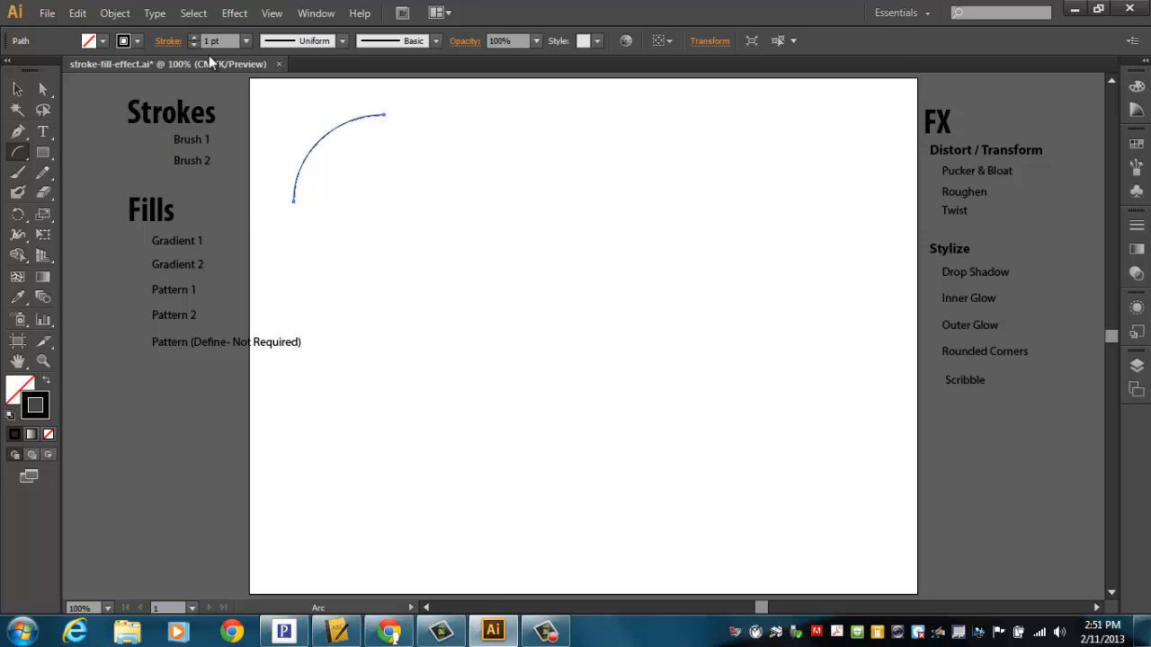
left_click(193, 37)
left_click(194, 37)
left_click(194, 37)
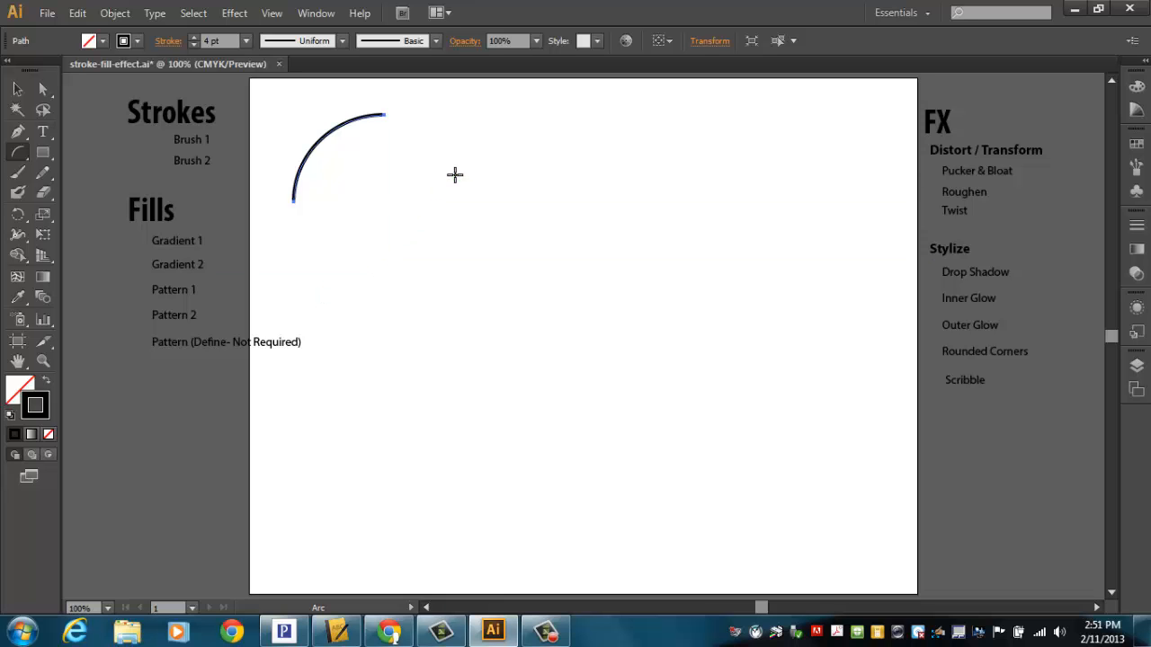
Step: Apply the Chalk - Scribble brush to the arc's stroke
left_click(438, 46)
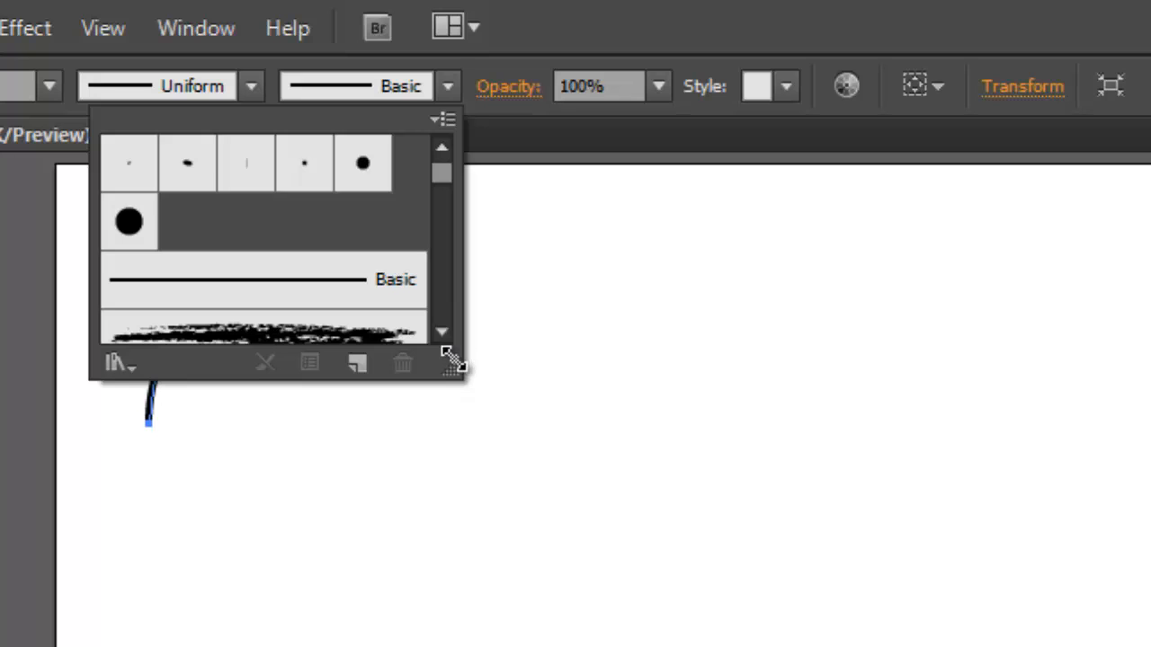
left_click_drag(440, 333, 431, 333)
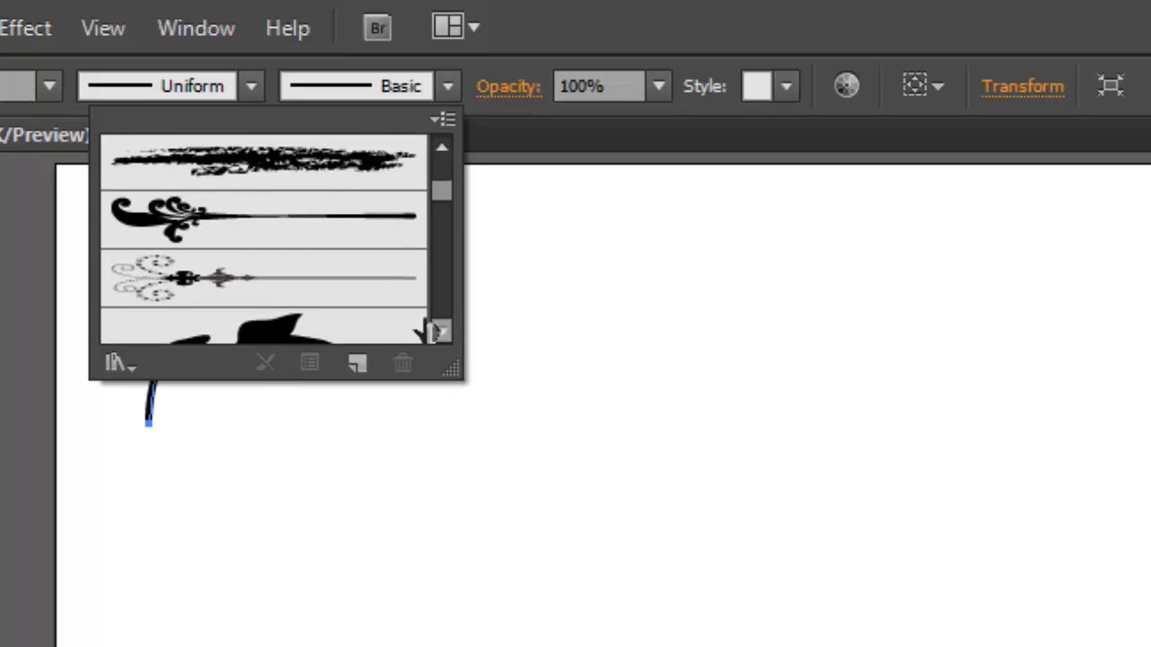
left_click(321, 183)
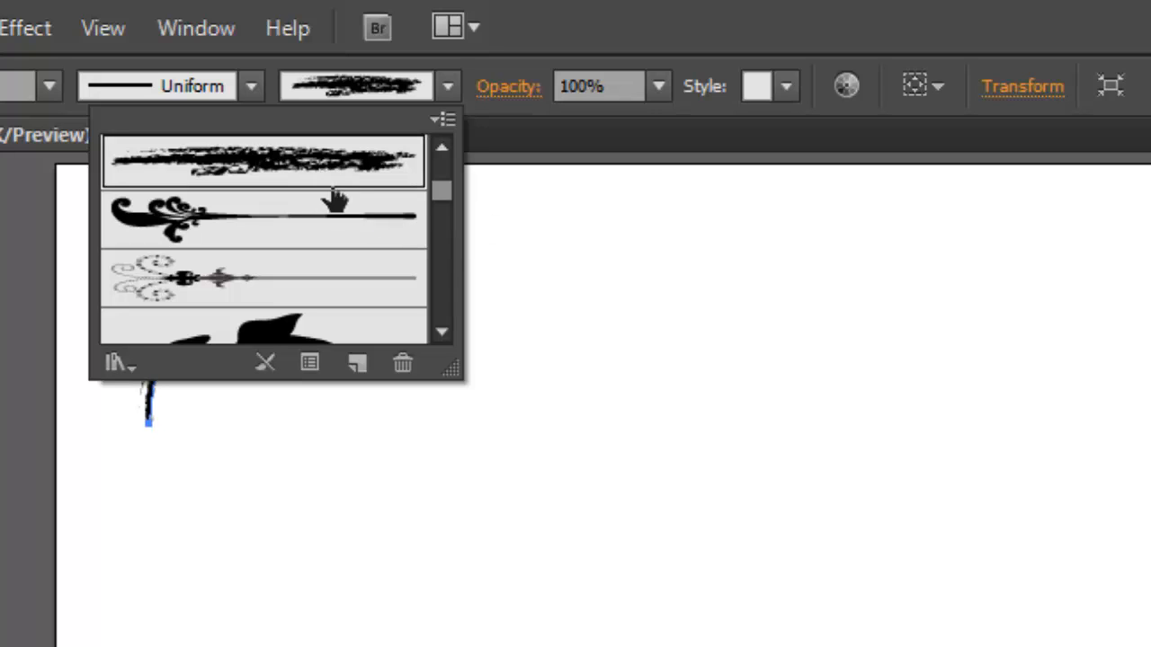
left_click(454, 463)
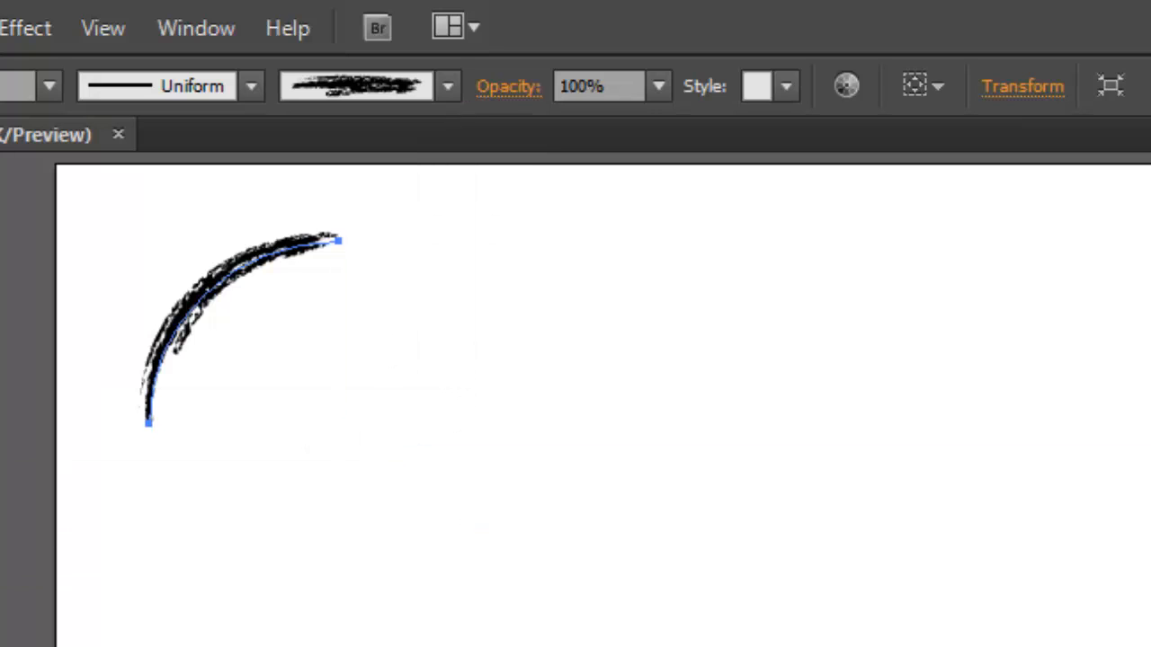
Step: Set the arc's stroke color to pure red with hue 360°, saturation 100% and brightness 100%
key("v")
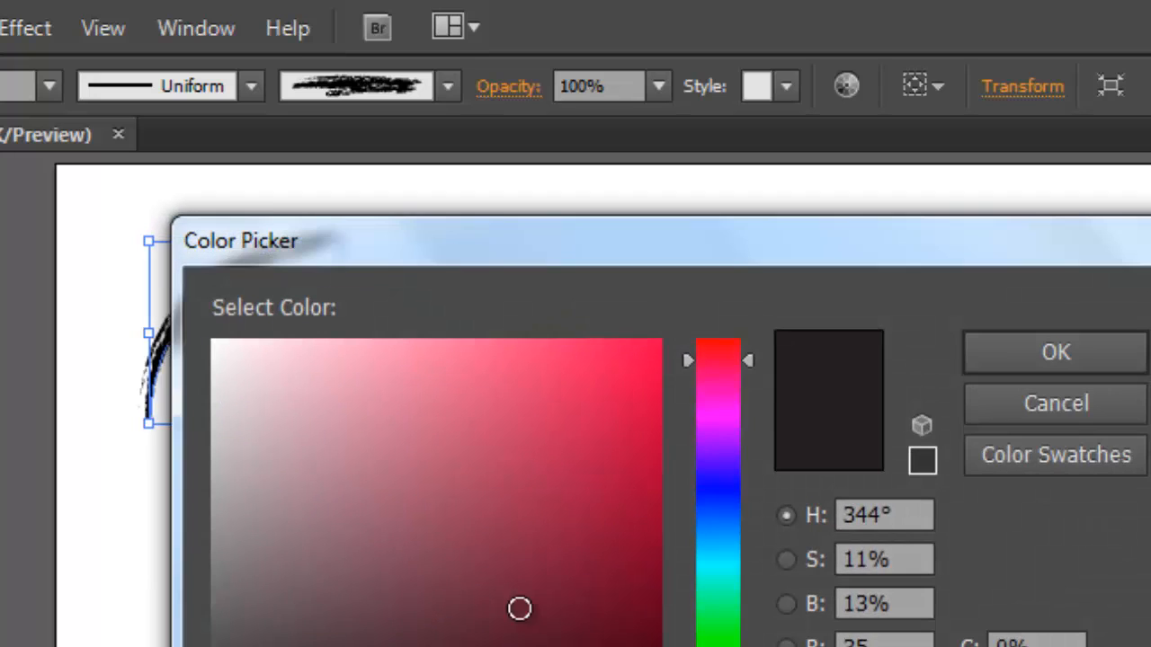
left_click_drag(586, 404, 671, 338)
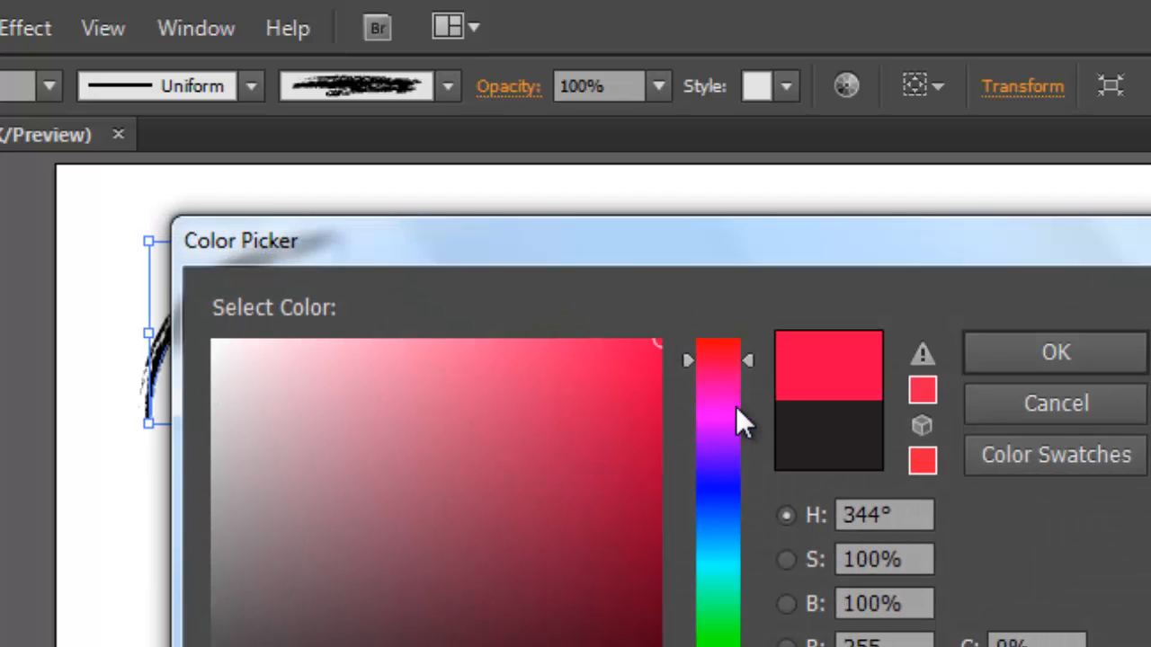
left_click_drag(750, 360, 750, 315)
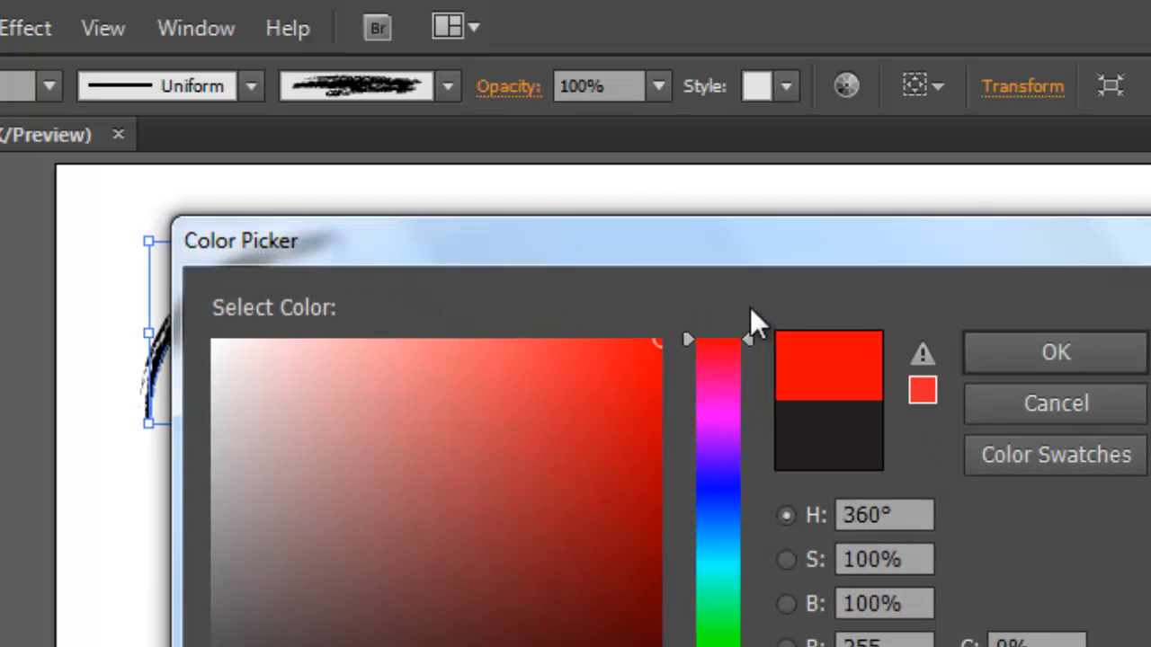
left_click(1043, 357)
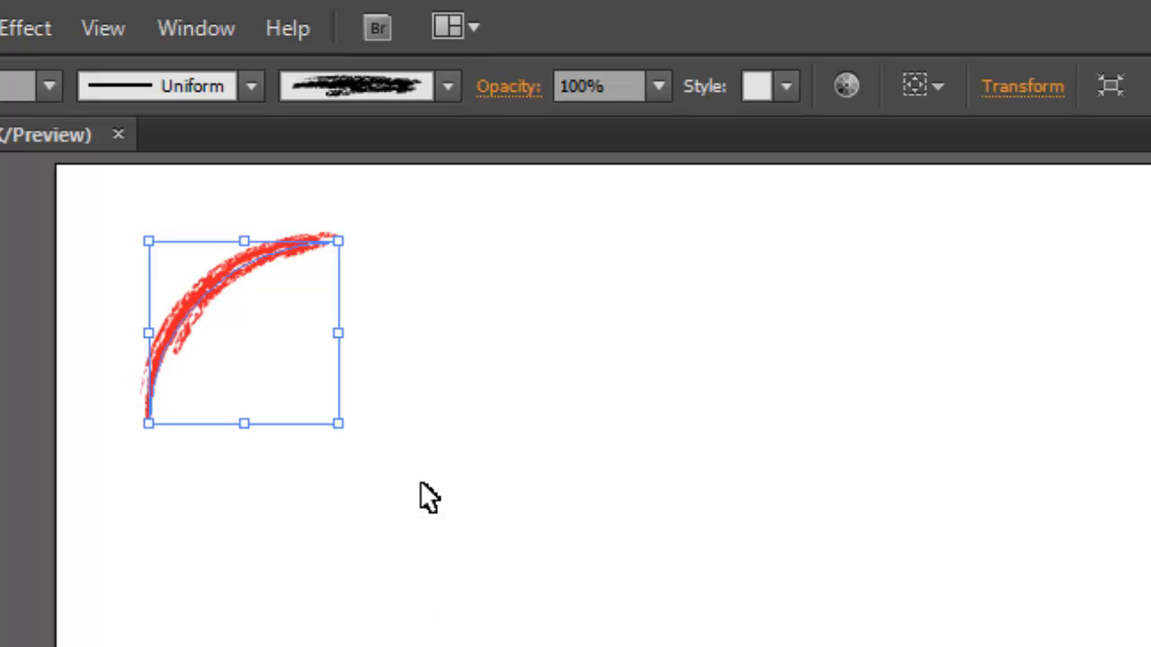
Step: Open the Decorative_Banners and Seals brush library and place it beside the arc, enlarged to show more brushes
left_click(445, 88)
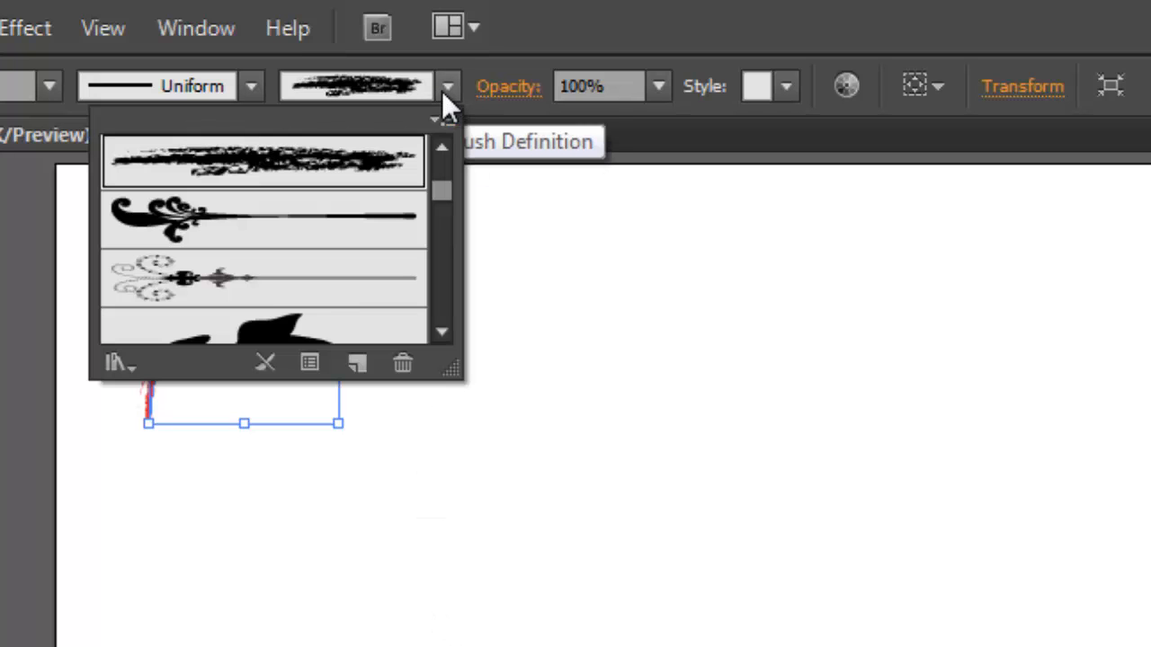
mouse_move(441, 186)
left_mouse_down()
mouse_move(443, 314)
mouse_move(462, 140)
left_mouse_up()
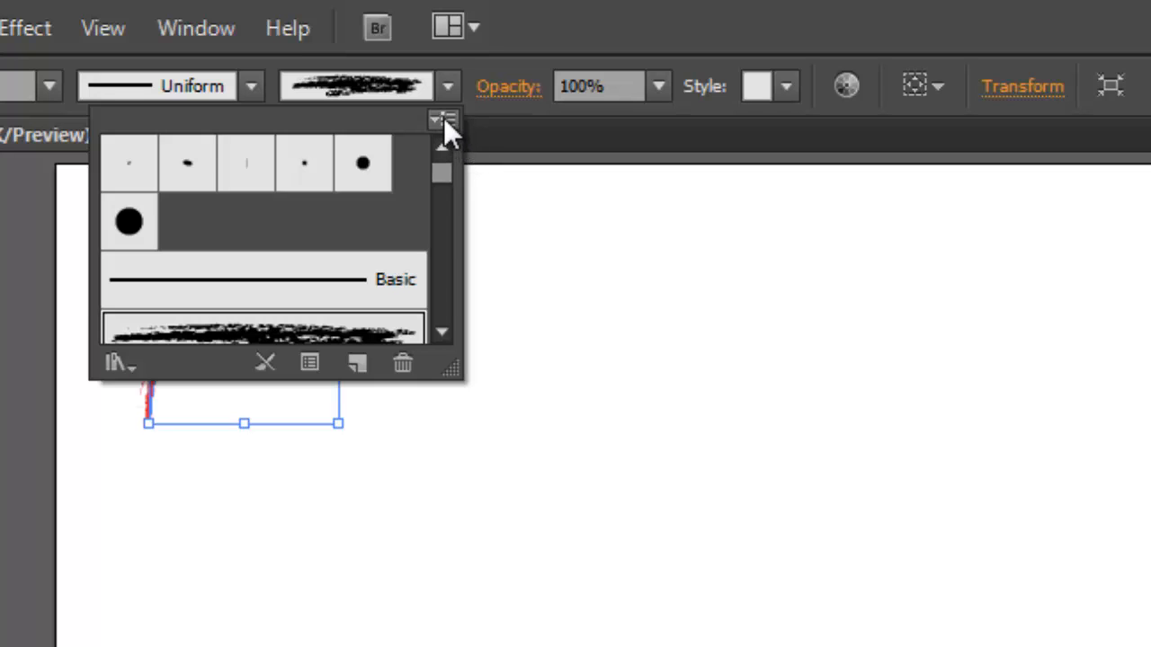
left_click(444, 120)
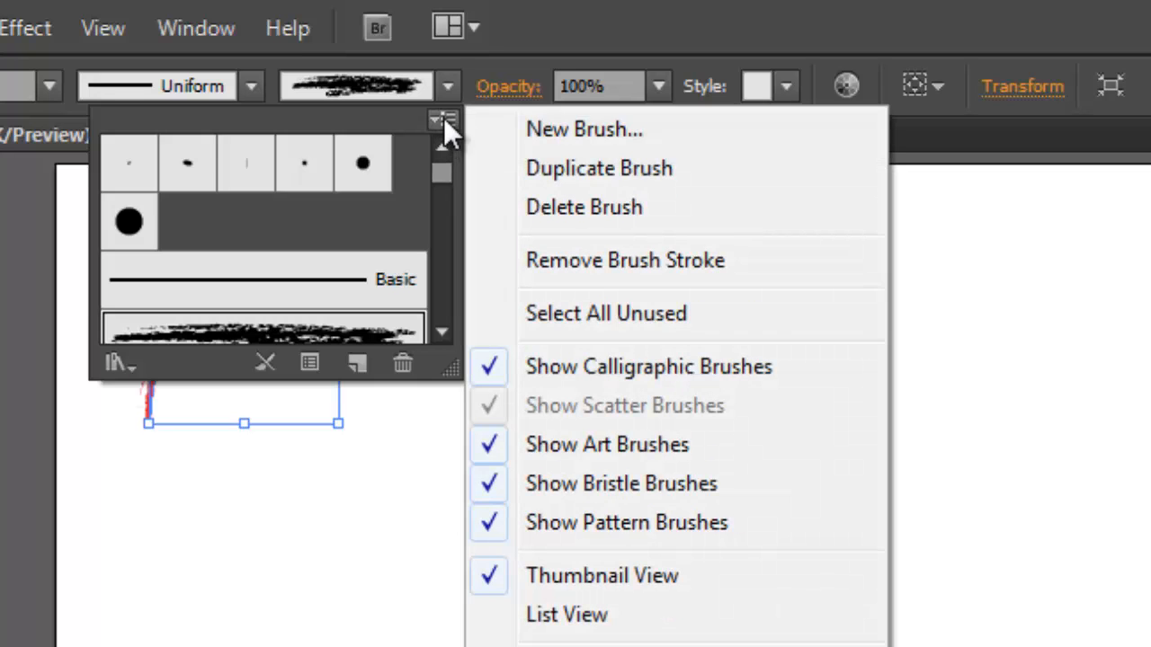
mouse_move(615, 646)
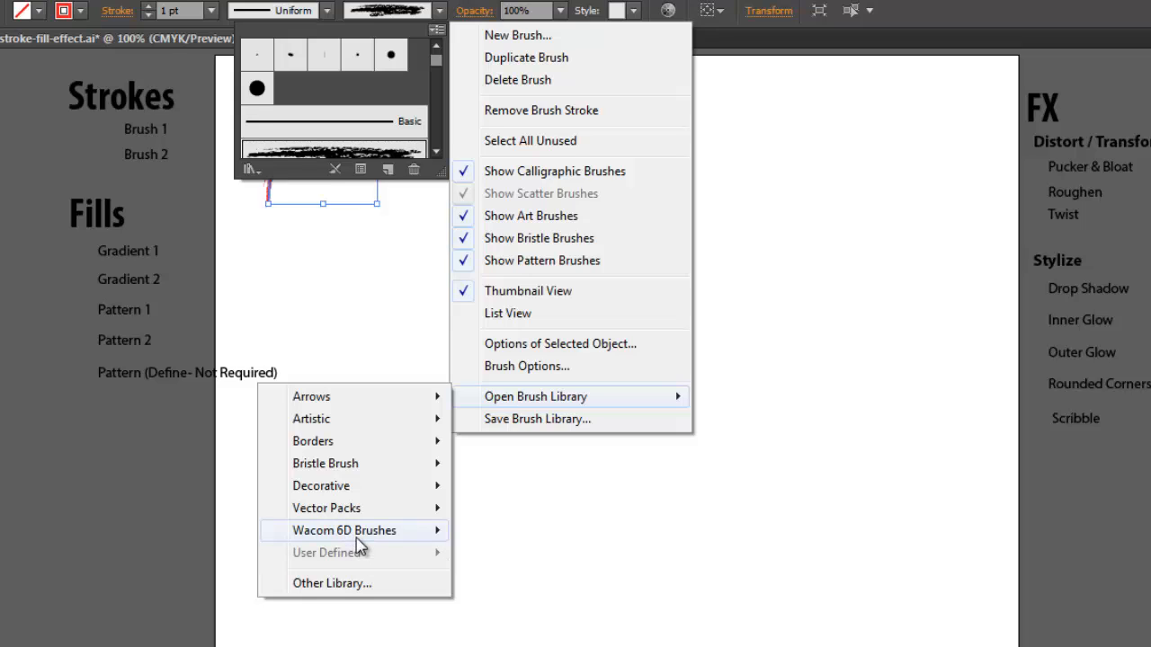
mouse_move(344, 495)
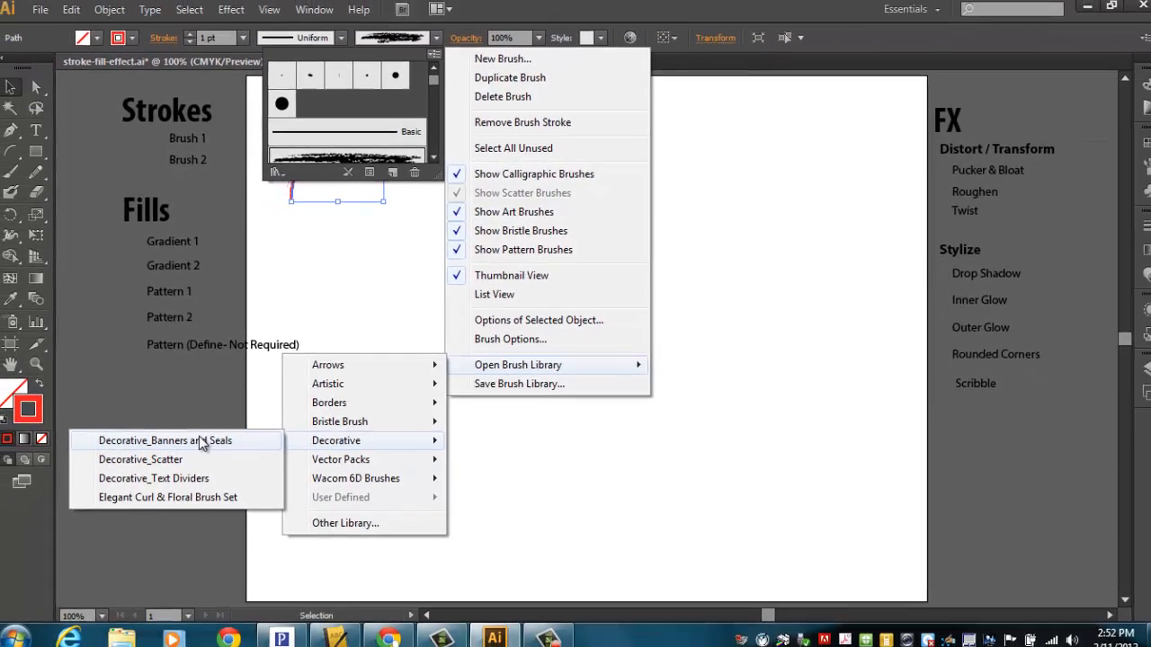
left_click(180, 465)
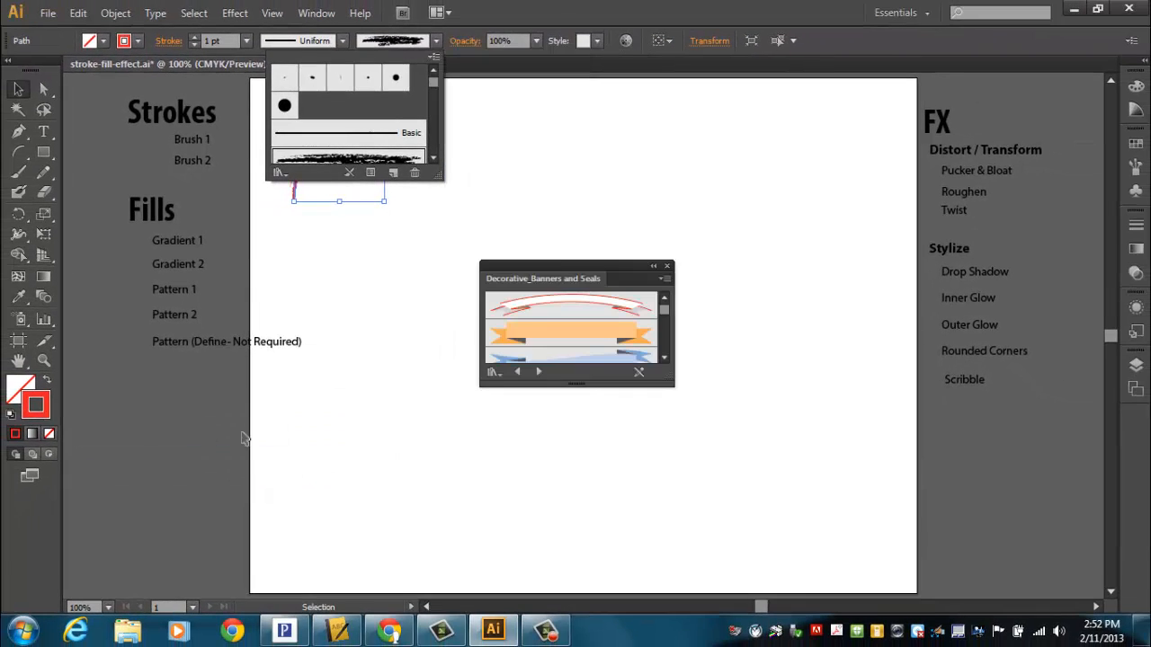
left_click(557, 262)
left_click_drag(615, 265, 646, 143)
left_click_drag(700, 260, 752, 493)
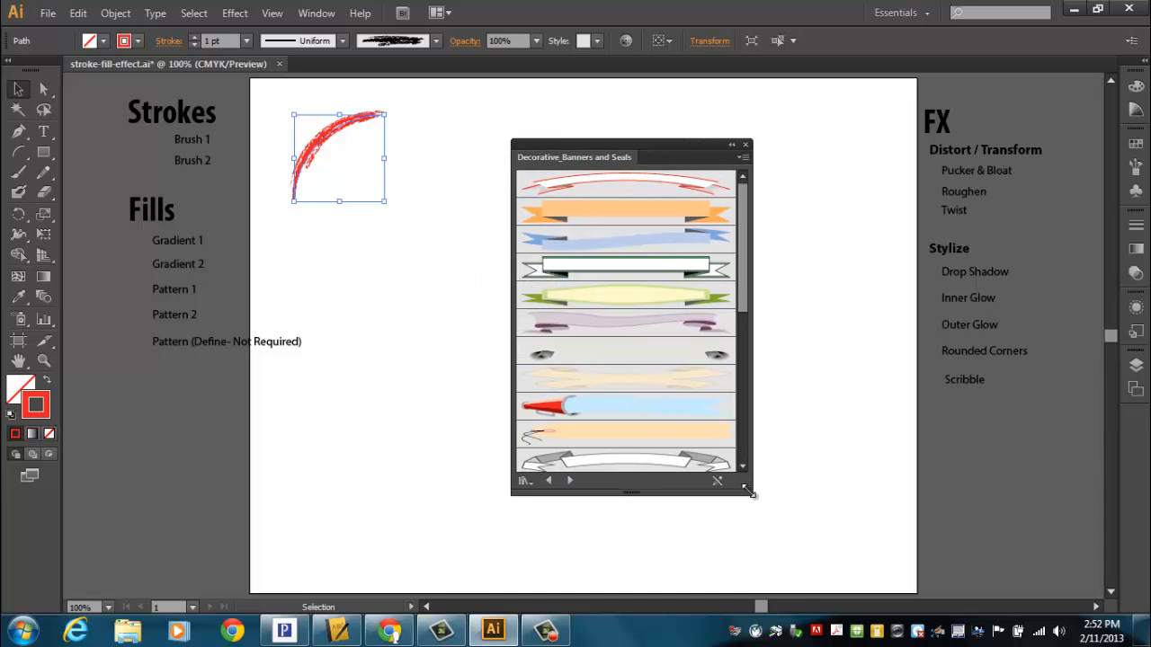
Step: Apply the banner brush with the red tip and light-blue ribbon to the arc, and reshape it wider, shifted down and rotated clockwise
left_click(619, 409)
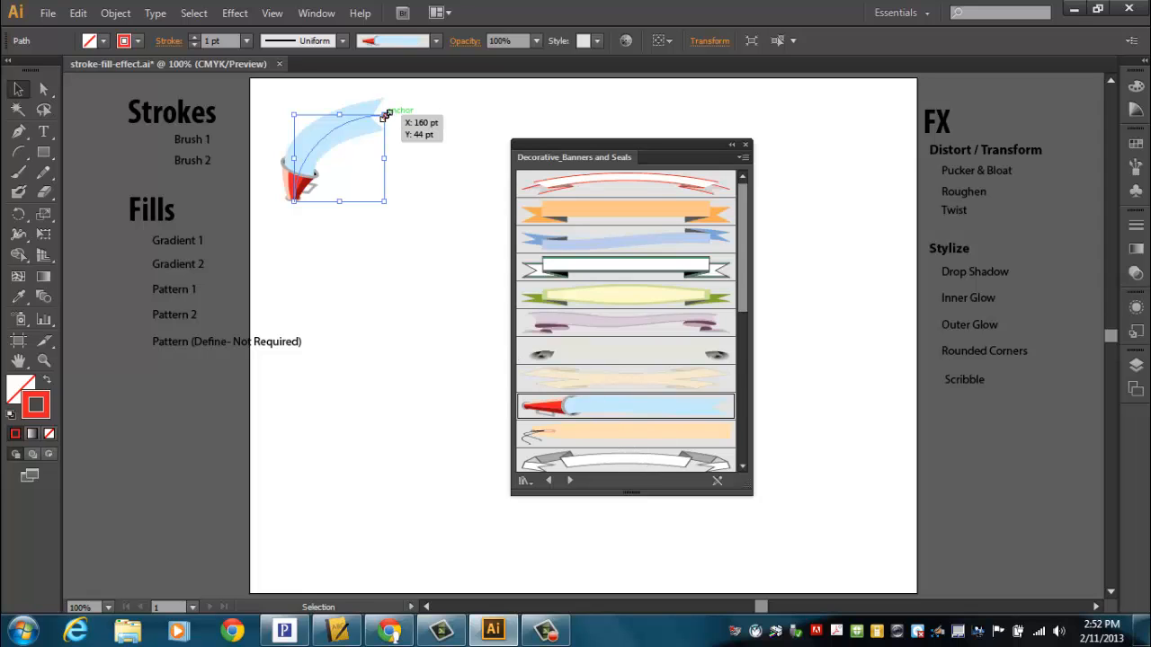
left_click_drag(385, 115, 505, 87)
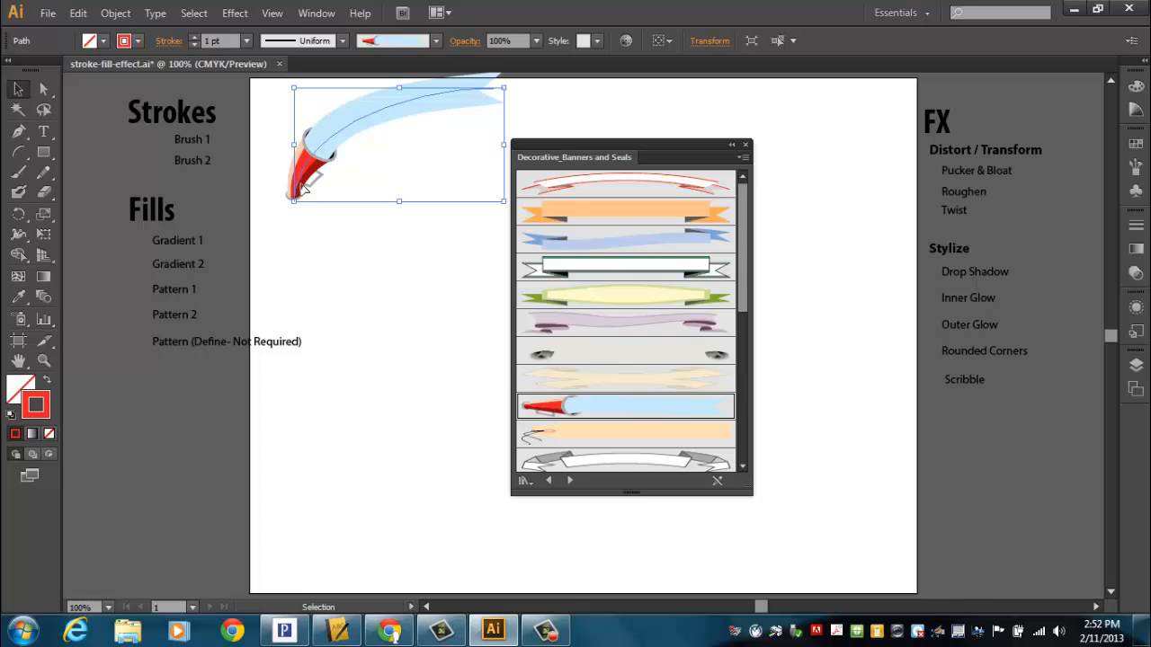
left_click_drag(304, 186, 279, 243)
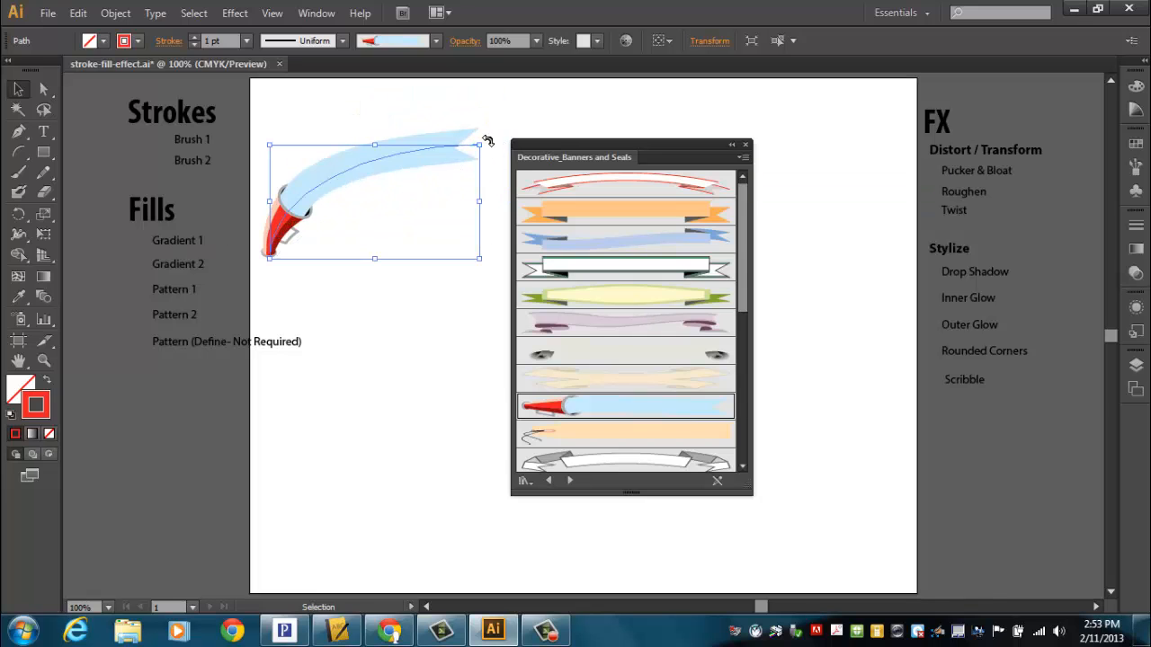
left_click_drag(486, 141, 505, 199)
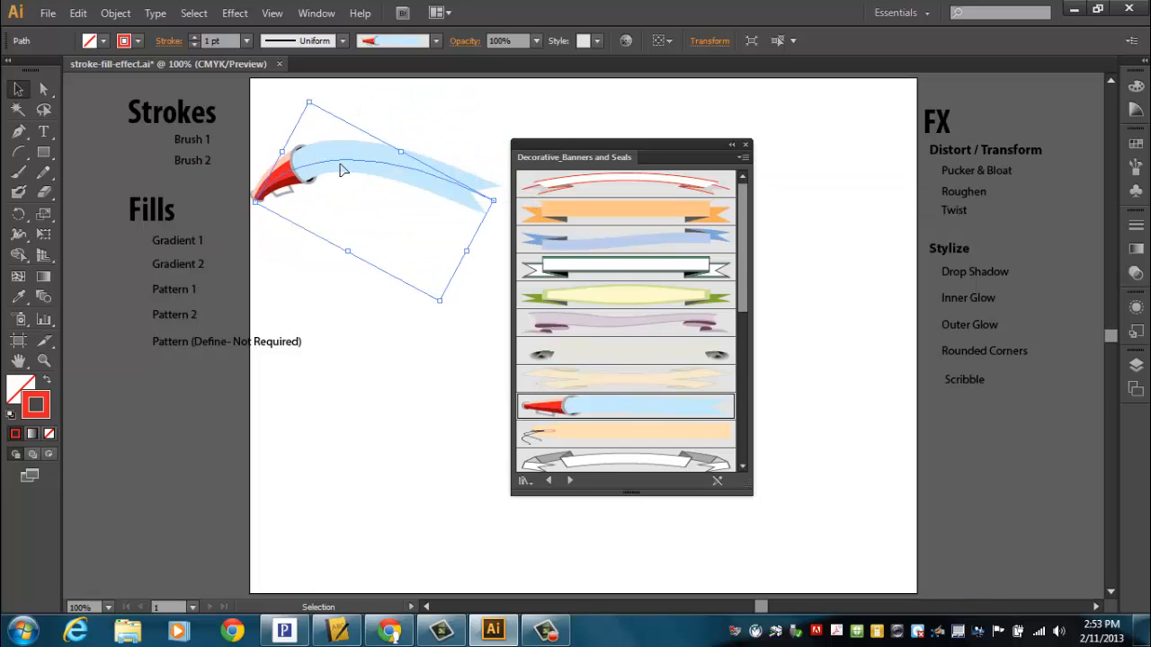
Step: Move the banner arc slightly up and to the right, shrink it a little, and place the Brush 1 label above it
left_click_drag(342, 169, 354, 148)
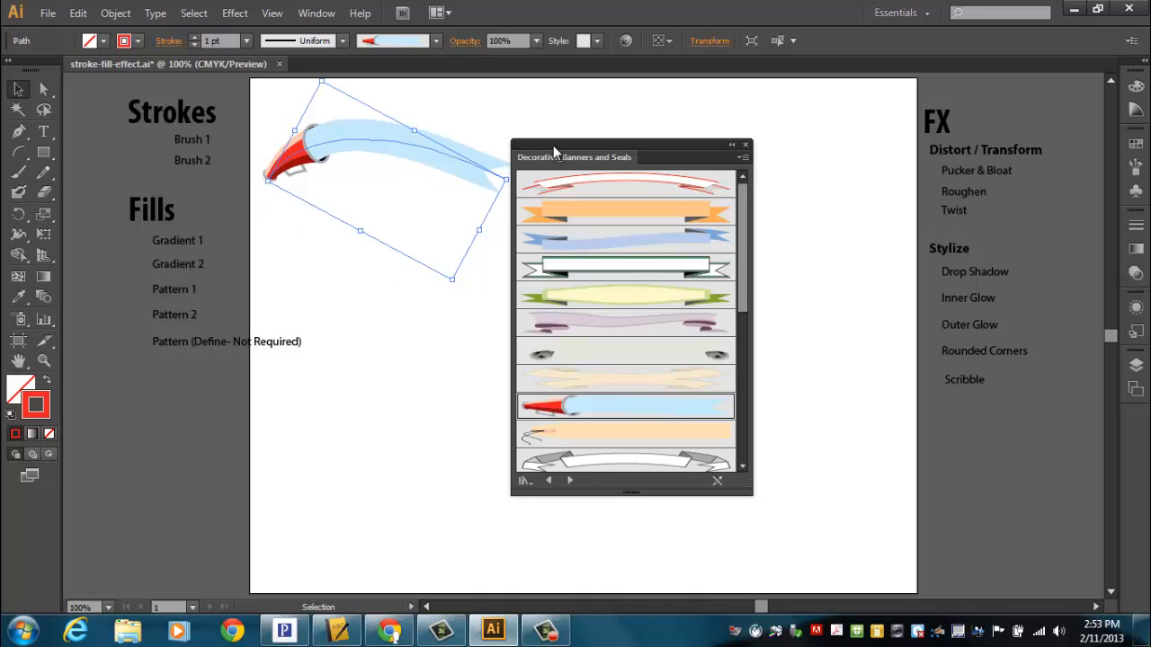
left_click_drag(553, 145, 586, 134)
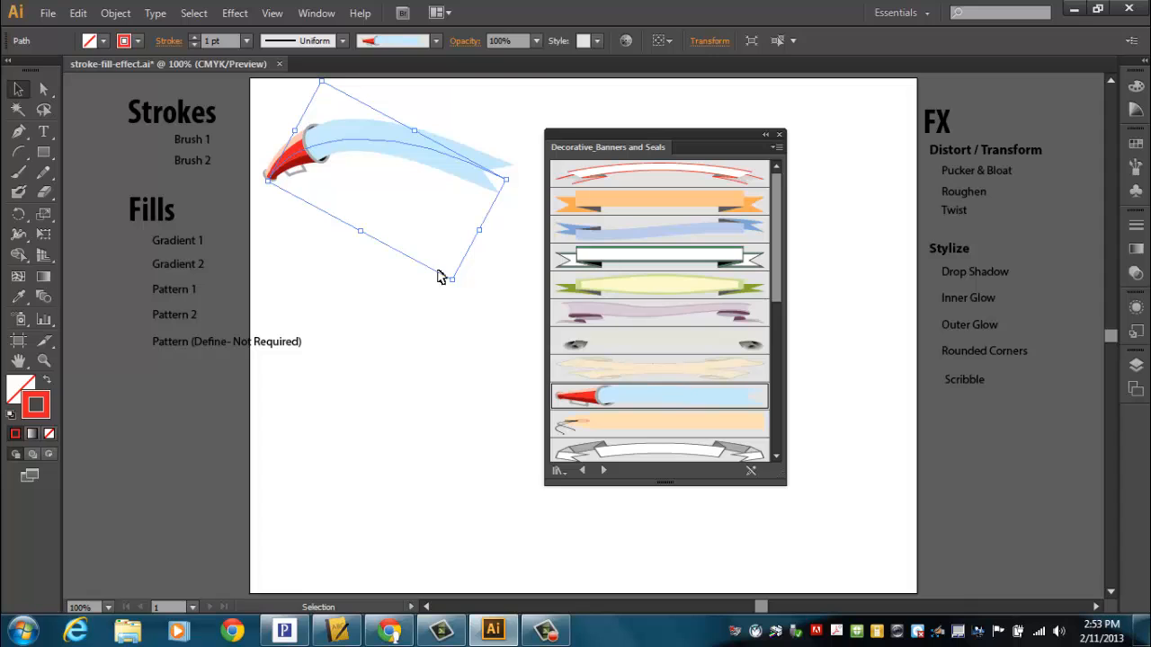
mouse_move(452, 283)
left_mouse_down()
mouse_move(450, 236)
mouse_move(453, 259)
left_mouse_up()
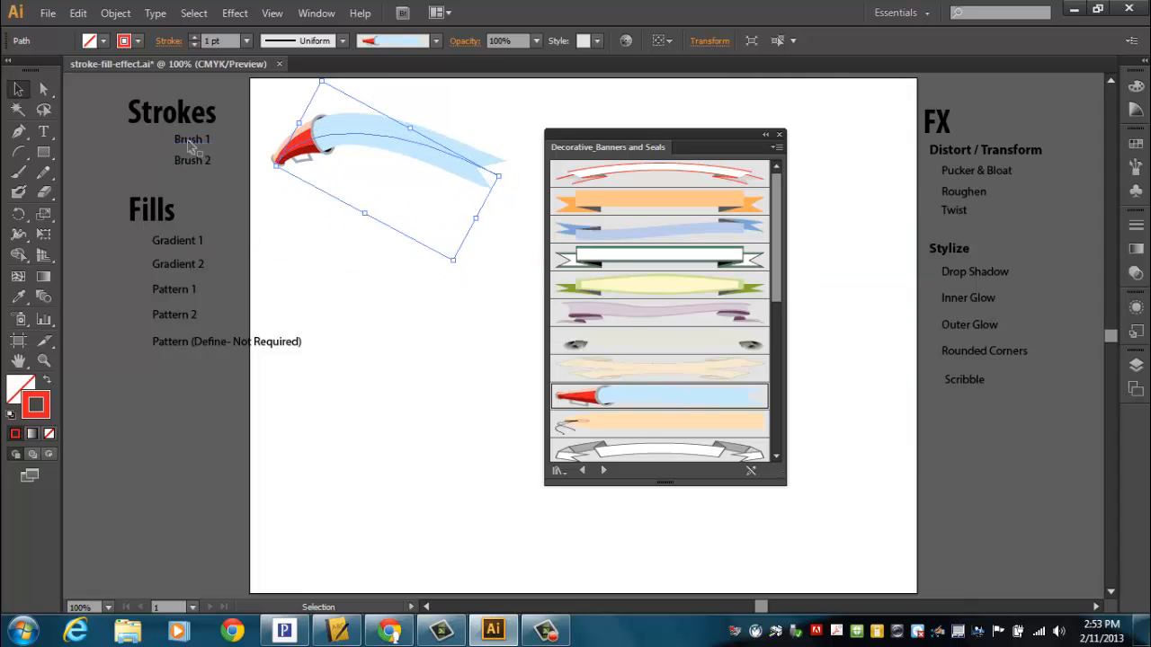
left_click_drag(191, 144, 383, 105)
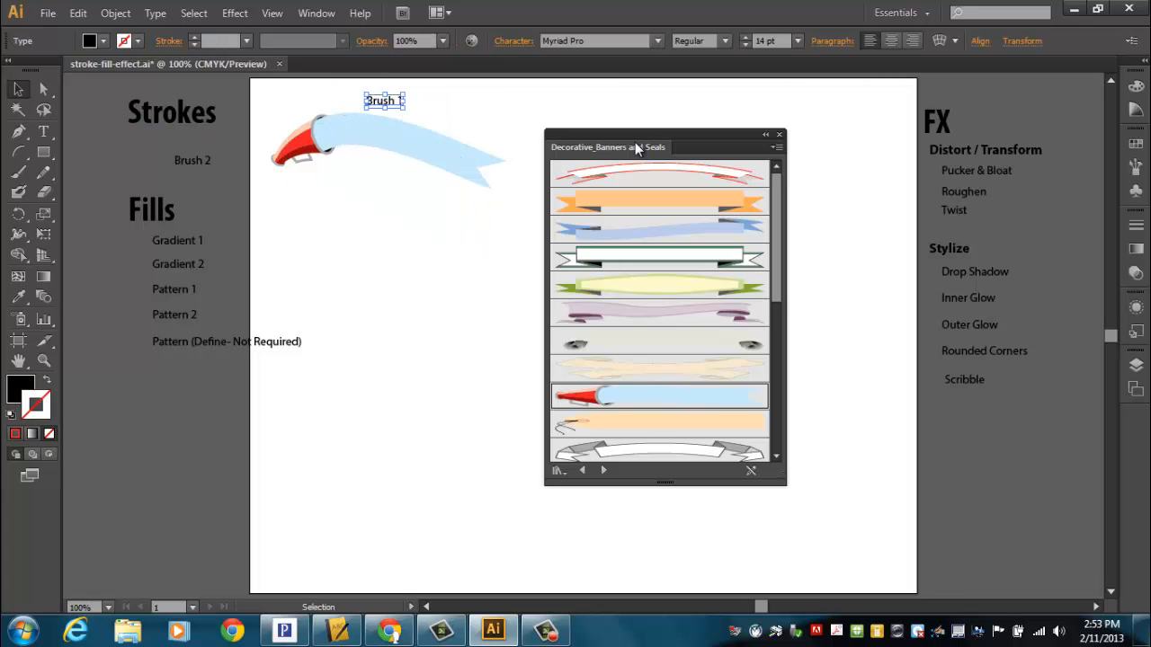
Step: Draw a wide rectangle in the free artboard area to the right of the banner arc, with the brush library out of the way
left_click_drag(634, 142, 751, 186)
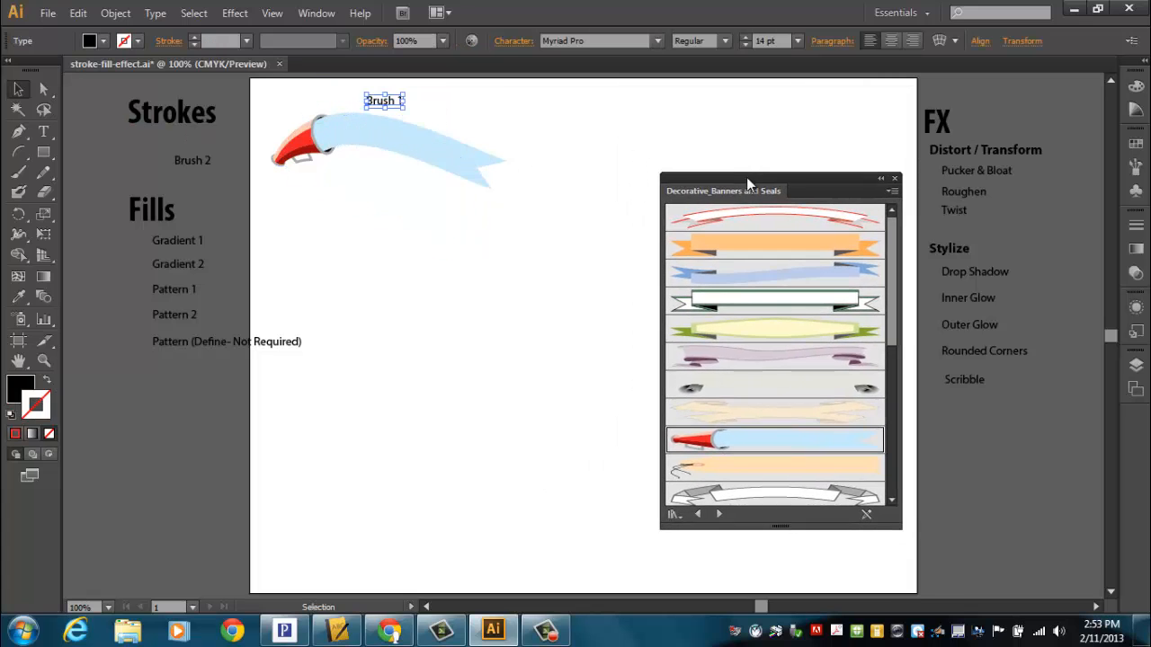
left_click(45, 157)
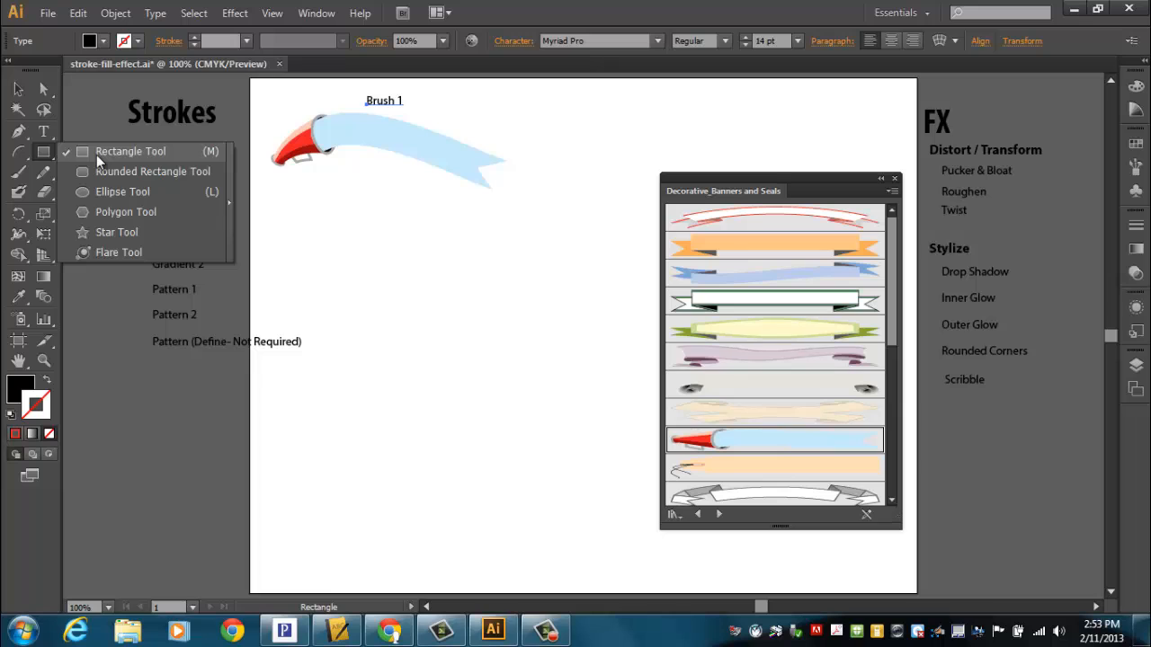
left_click(96, 154)
left_click_drag(543, 122, 757, 236)
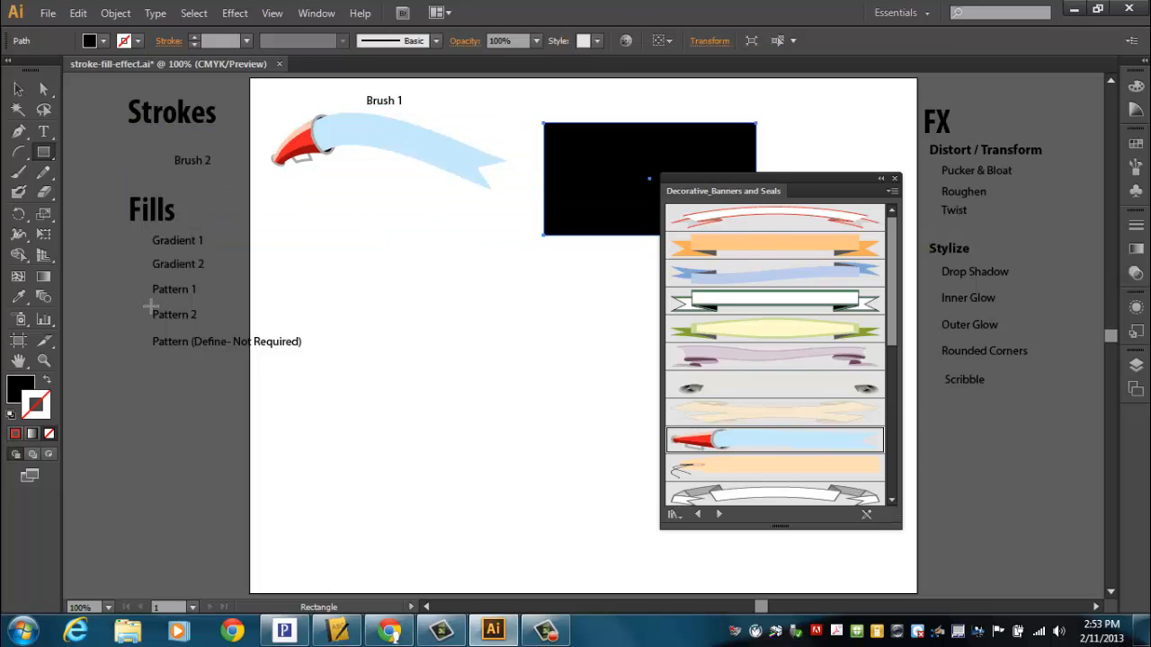
Step: Fill the rectangle with a dark gold color
left_click(12, 387)
double_click(16, 396)
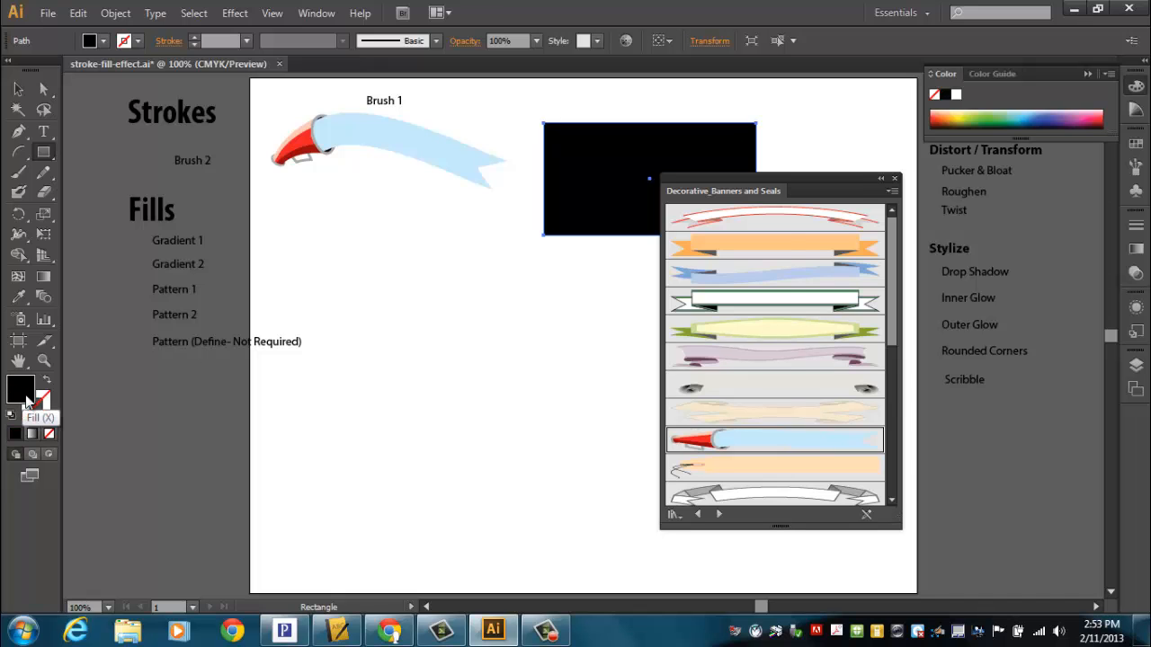
left_click(566, 344)
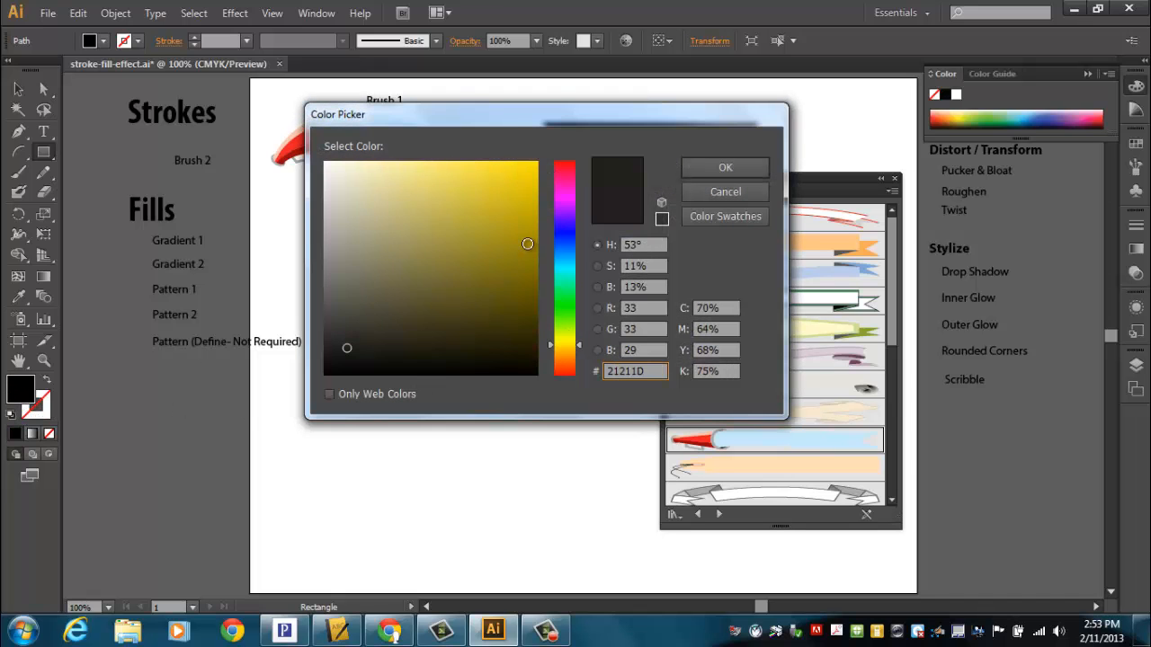
left_click(527, 231)
left_click(724, 169)
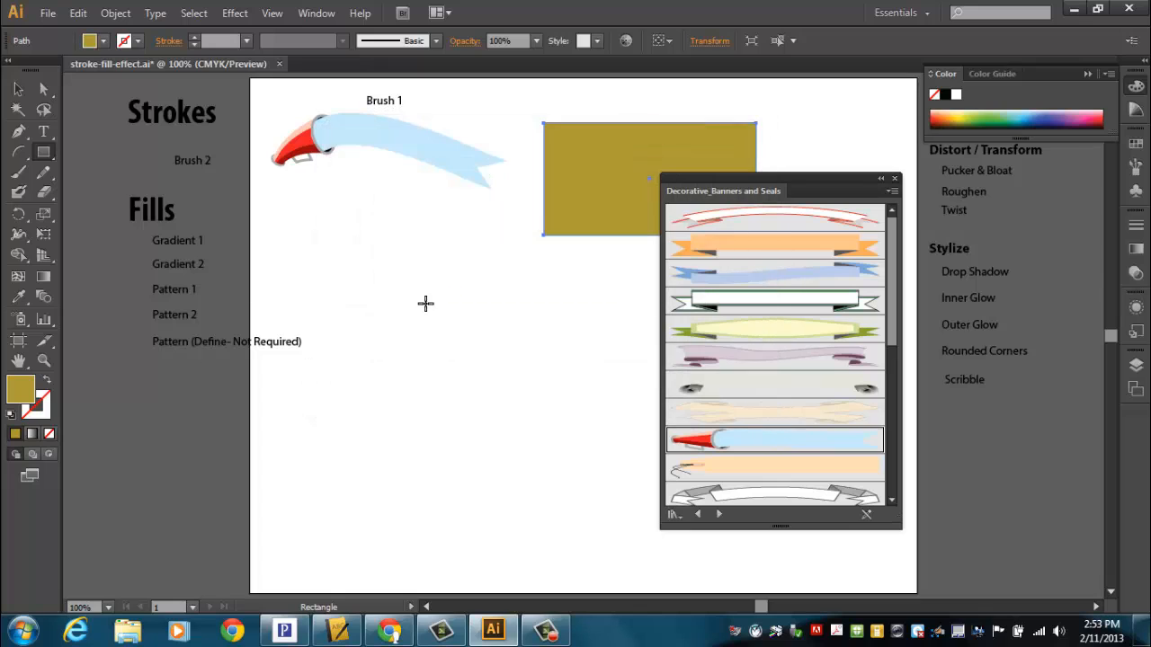
Step: Give the rectangle a red stroke with a weight of 7 pt
left_click(193, 37)
left_click(193, 37)
left_click(193, 37)
left_click(193, 37)
left_click(194, 37)
left_click(193, 37)
left_click(194, 37)
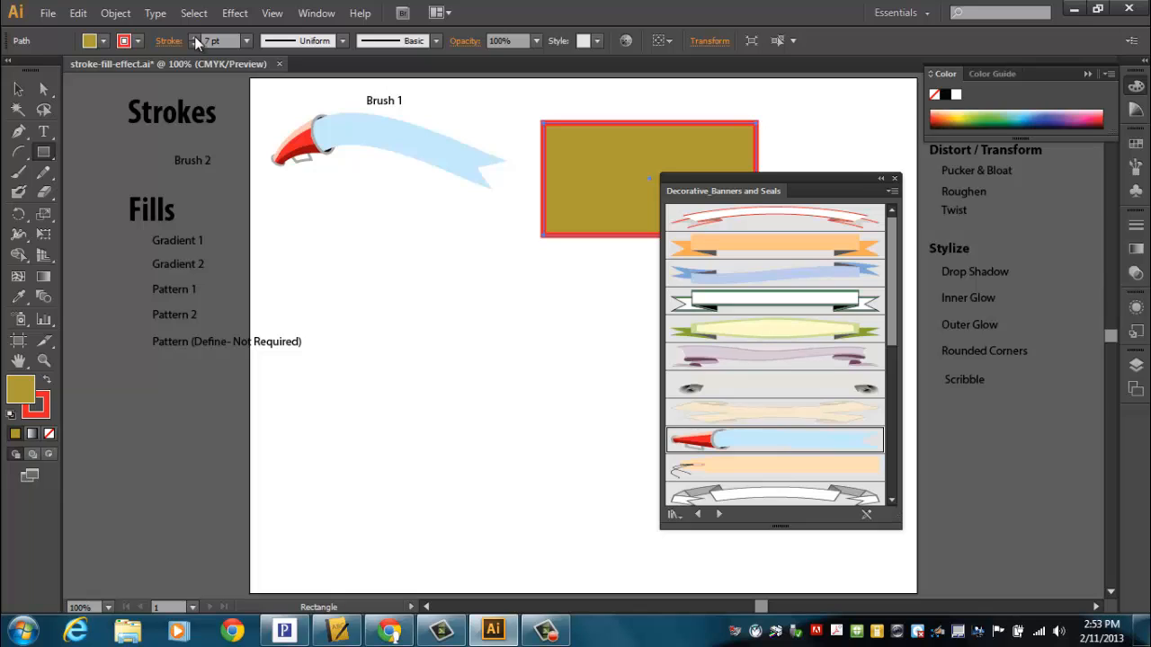
Step: Apply the barbed-wire pattern brush to the rectangle's stroke and set the stroke weight to 2 pt
left_click(435, 42)
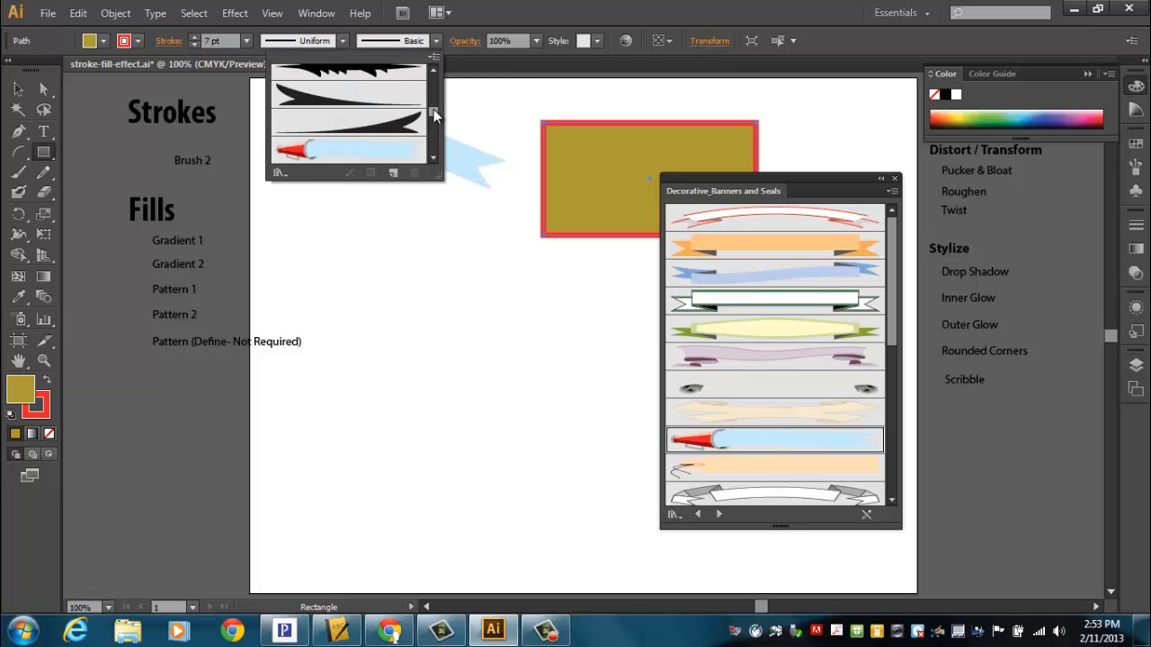
left_click_drag(434, 109, 434, 124)
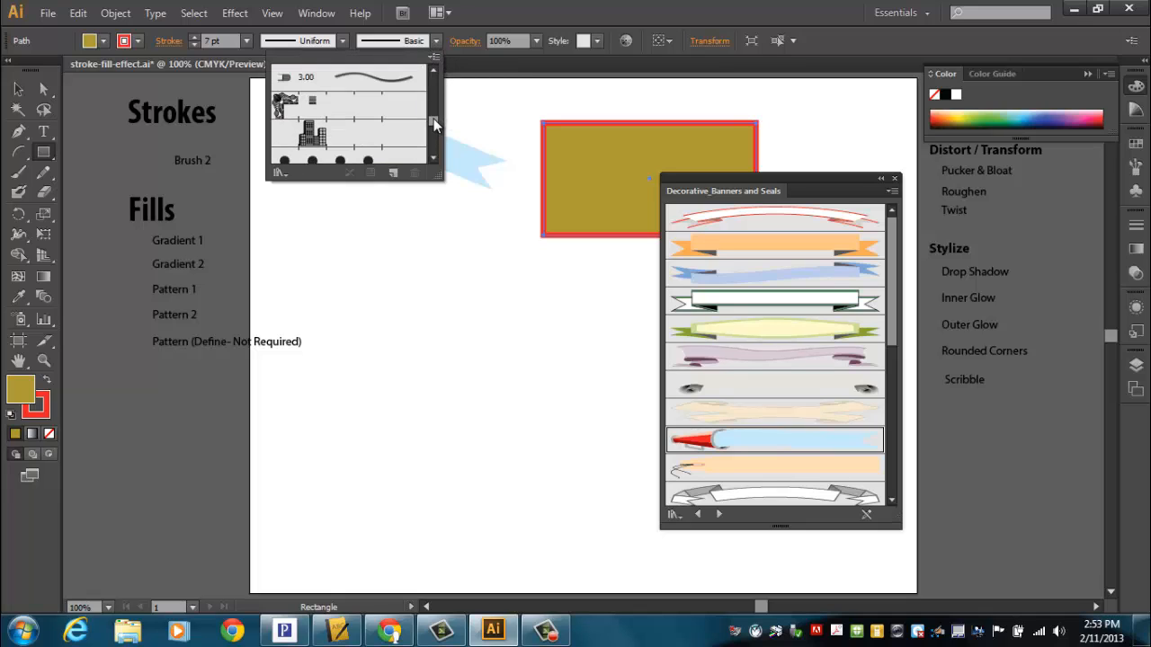
left_click(434, 60)
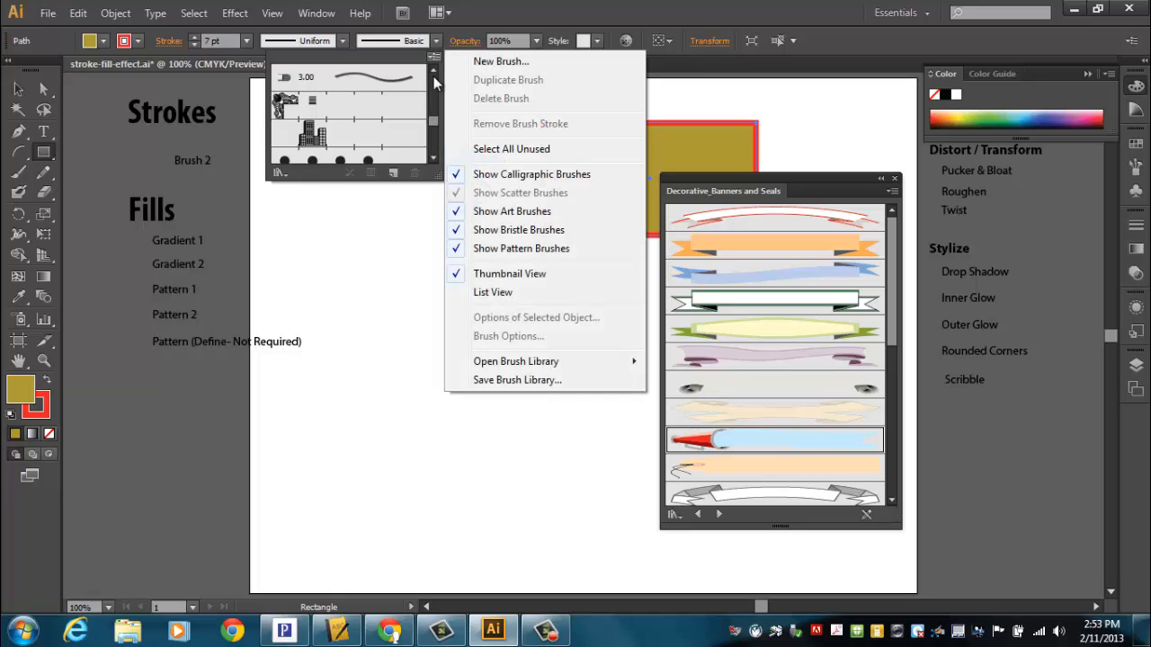
mouse_move(490, 361)
left_click(433, 160)
left_click(433, 160)
left_click(433, 160)
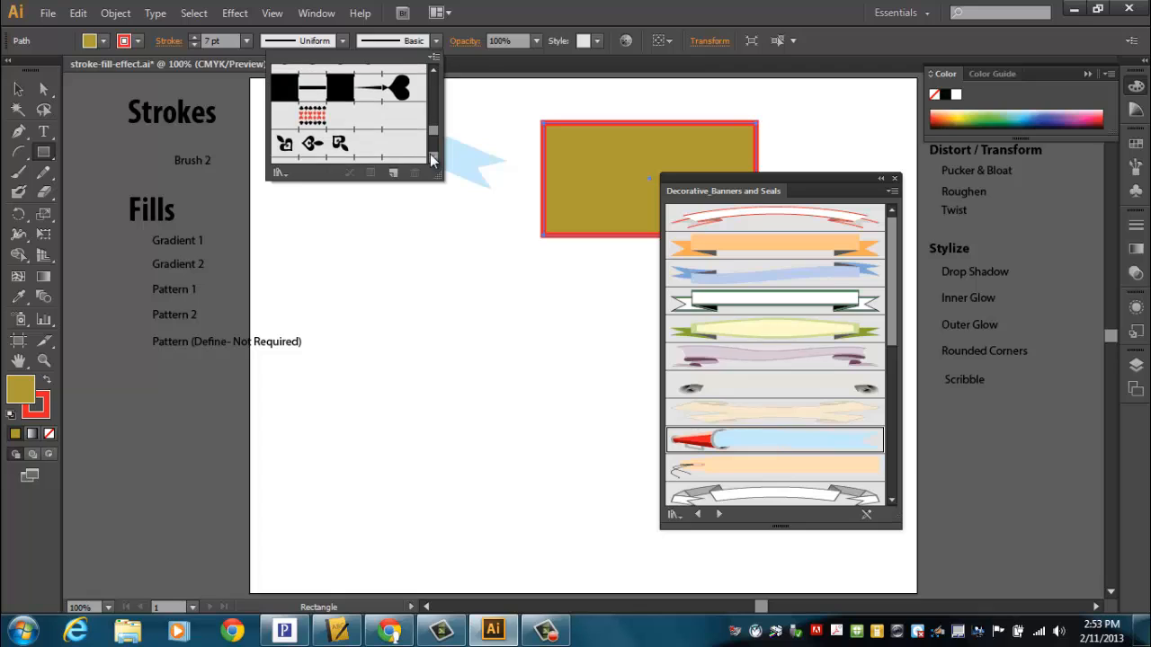
left_click(433, 160)
left_click(433, 160)
left_click(433, 160)
left_click(433, 160)
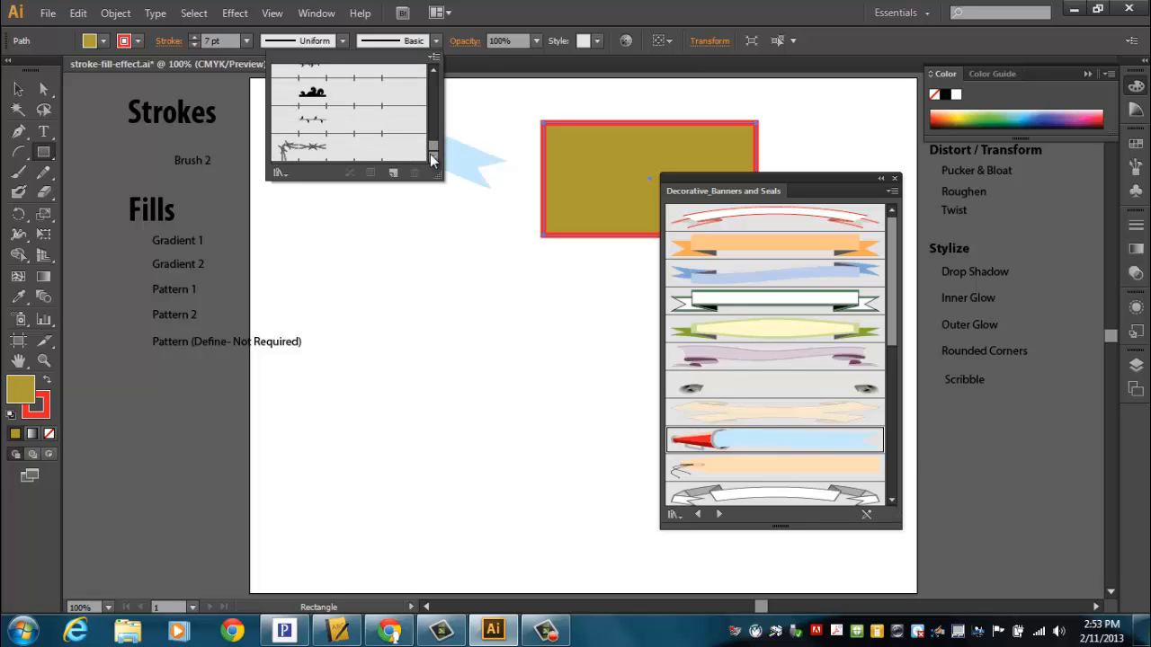
left_click(352, 157)
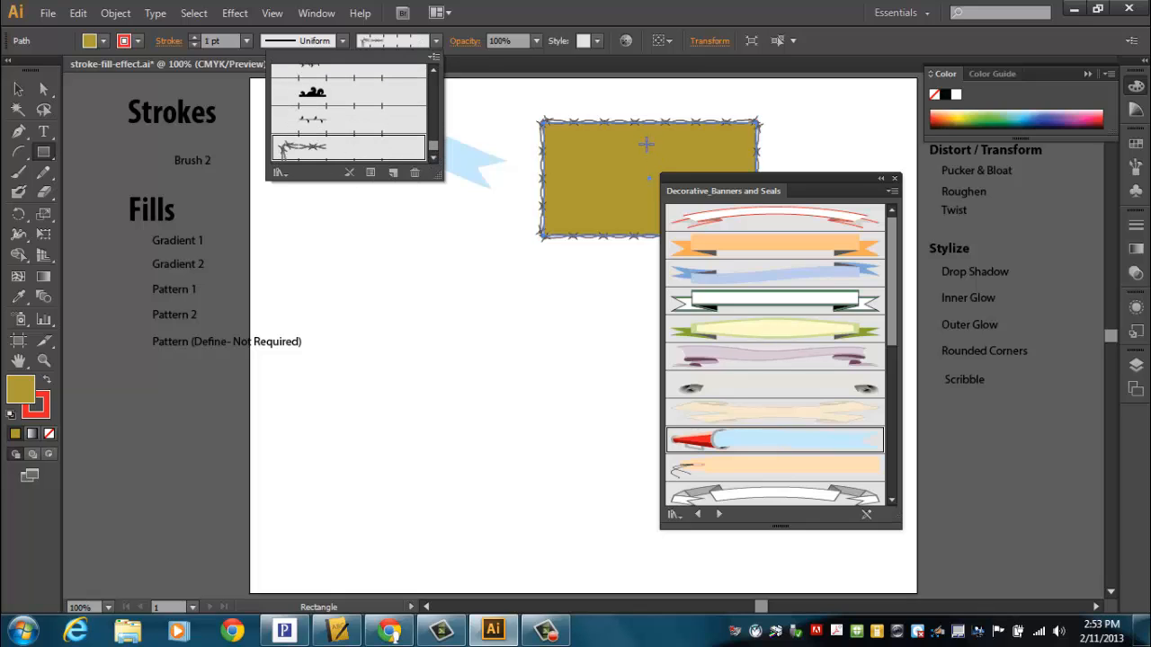
left_click(192, 37)
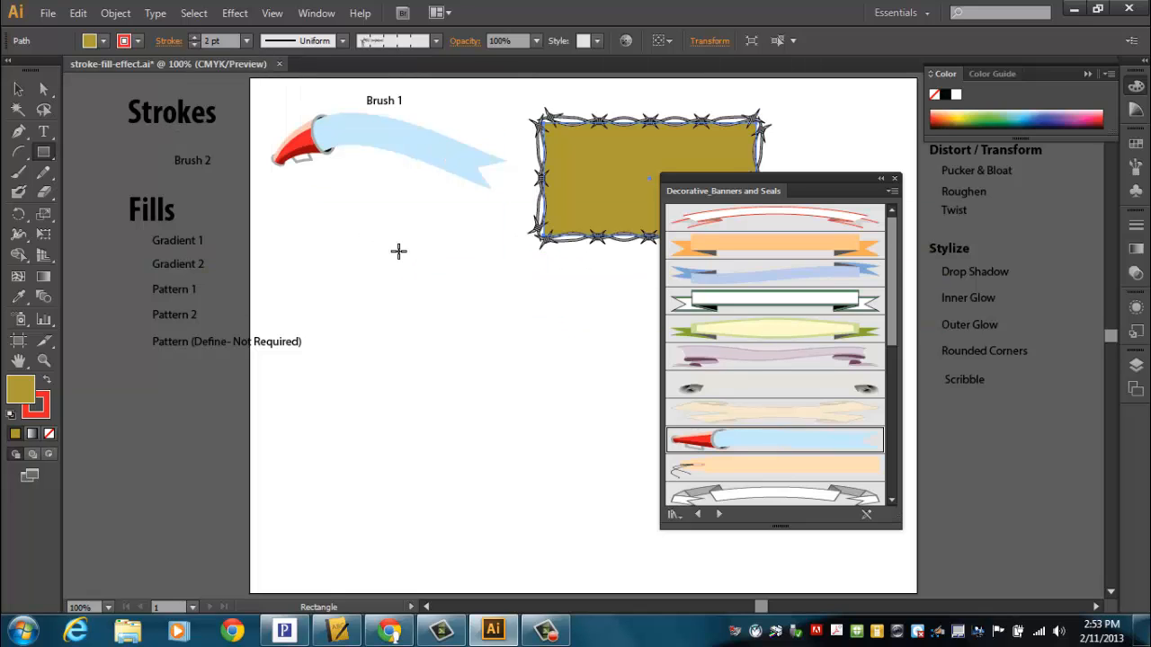
Step: Move the barbed-wire rectangle directly below the banner arc and place the Brush 2 label above it
left_click(18, 89)
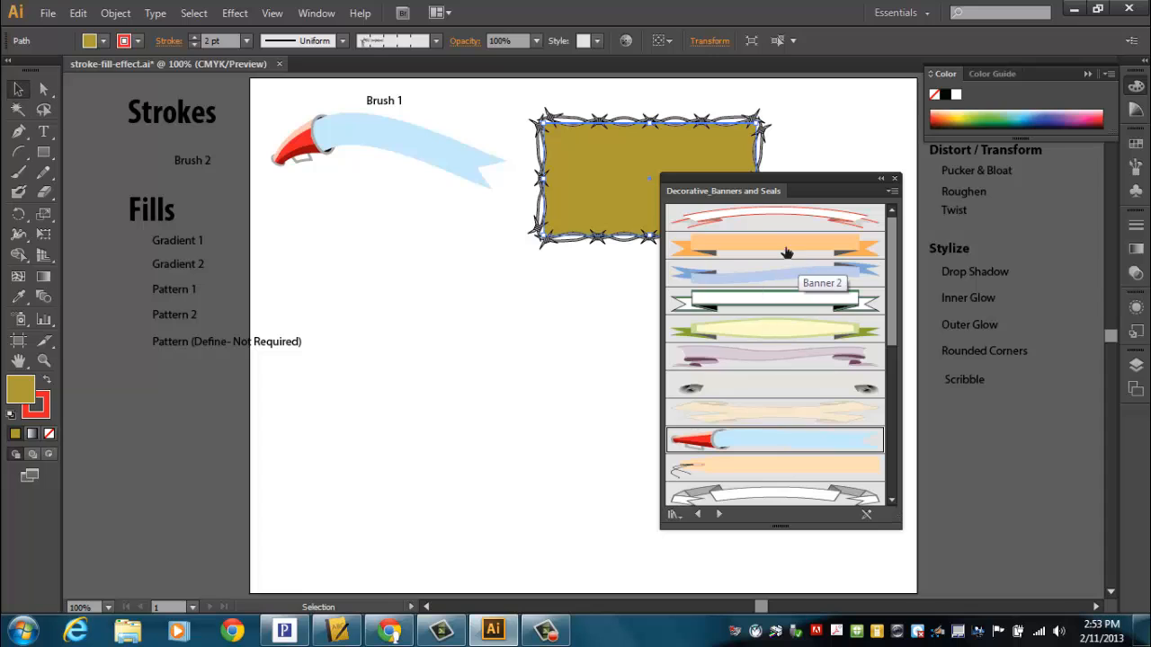
mouse_move(611, 221)
left_mouse_down()
mouse_move(476, 333)
mouse_move(356, 288)
left_mouse_up()
left_click_drag(187, 167, 363, 176)
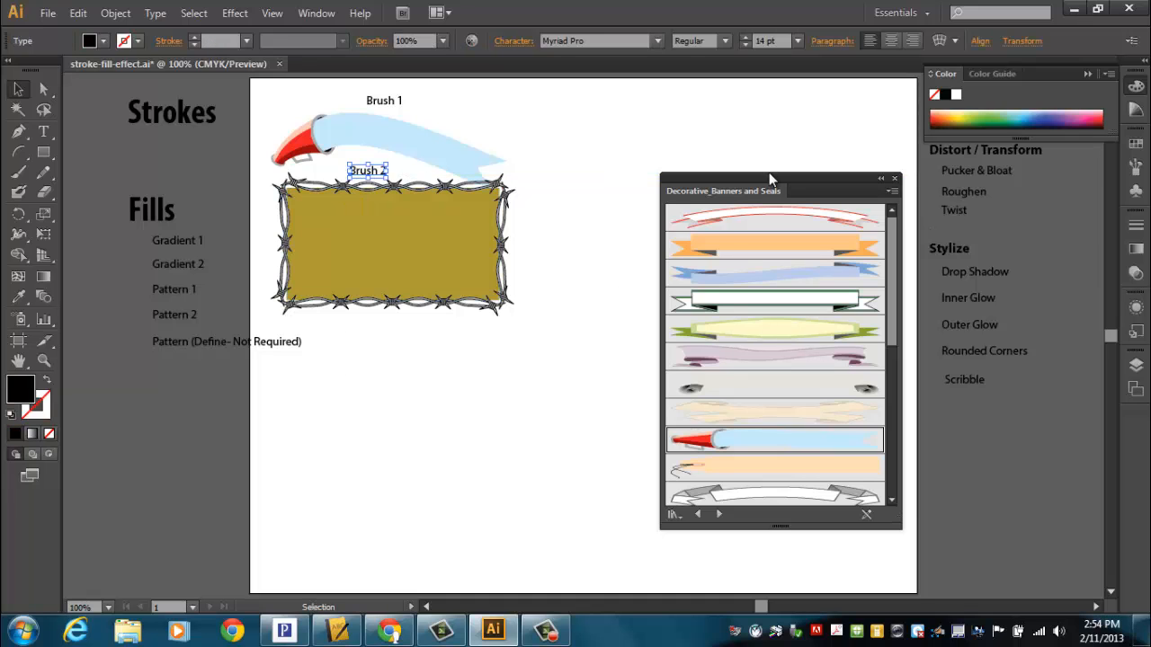
Step: Close the Decorative_Banners and Seals brush library and collapse the expanded color controls to clear the workspace
left_click_drag(768, 181, 712, 166)
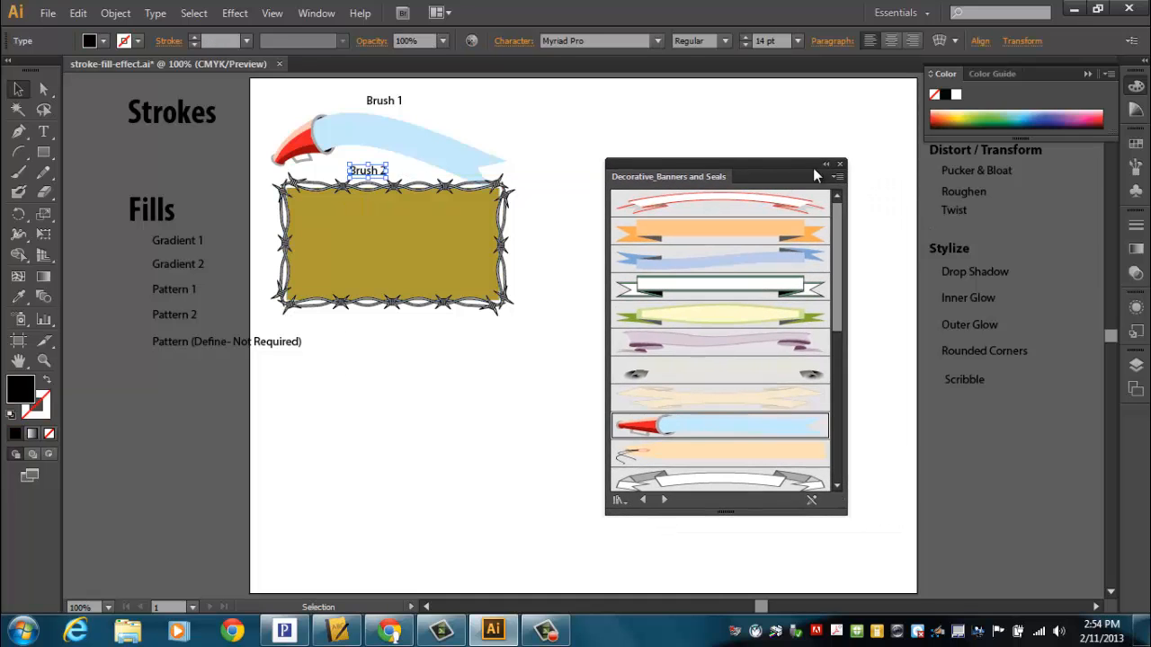
left_click(840, 166)
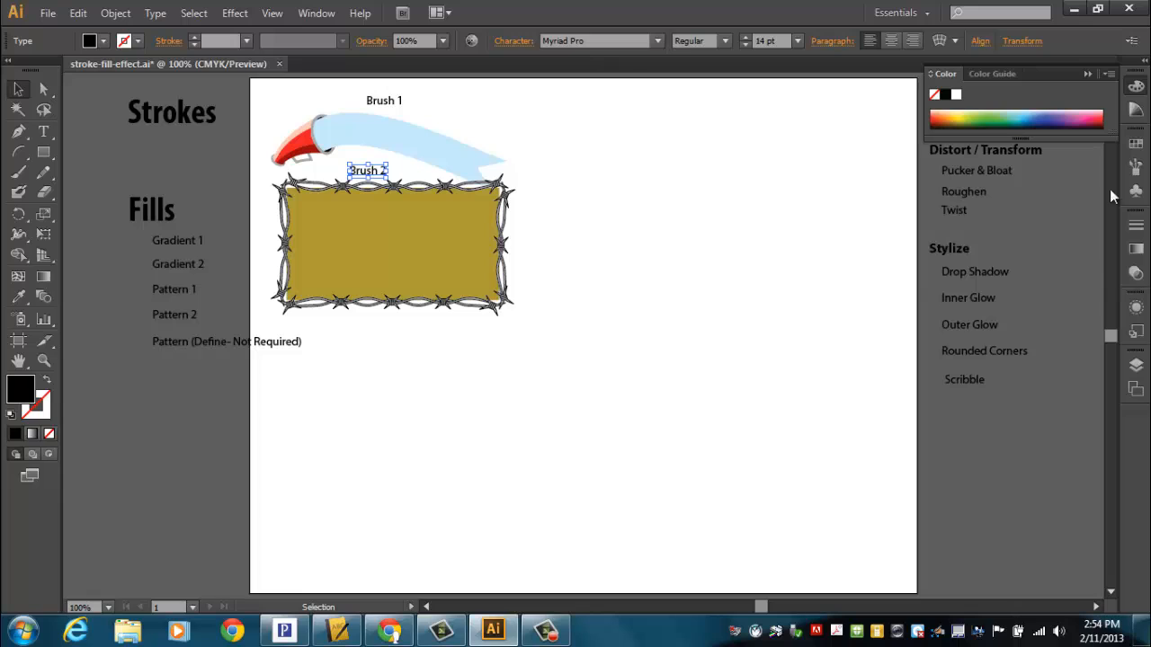
left_click(1088, 76)
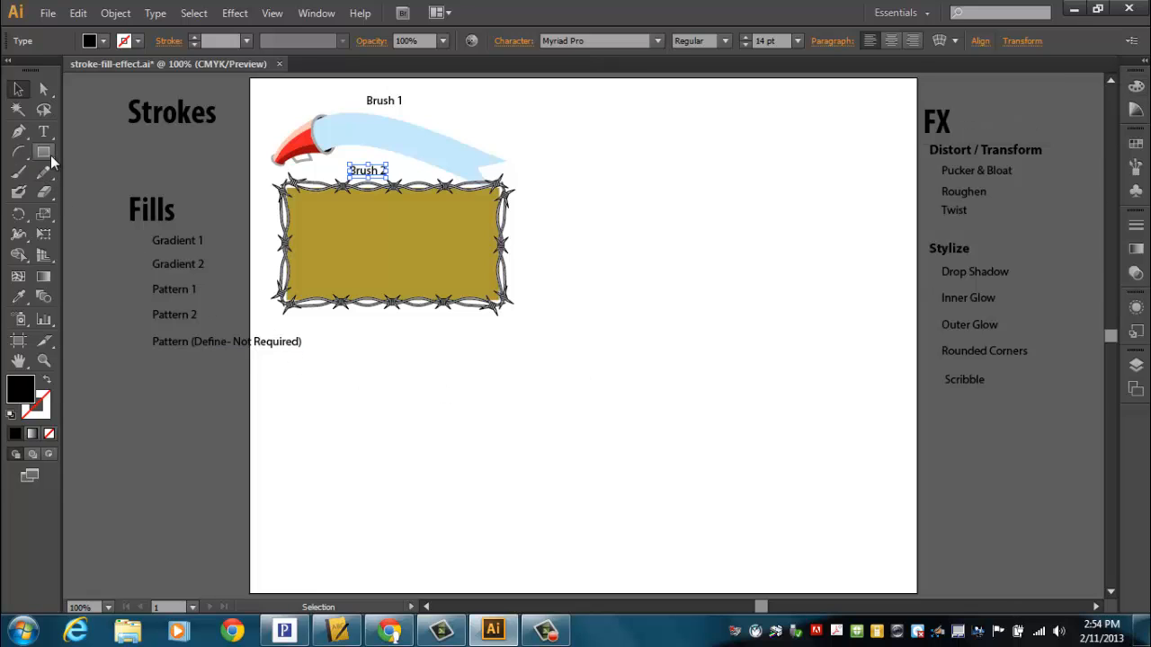
Step: Draw a circle to the right of the two brush samples and shift it slightly up and left
left_click_drag(50, 154, 85, 189)
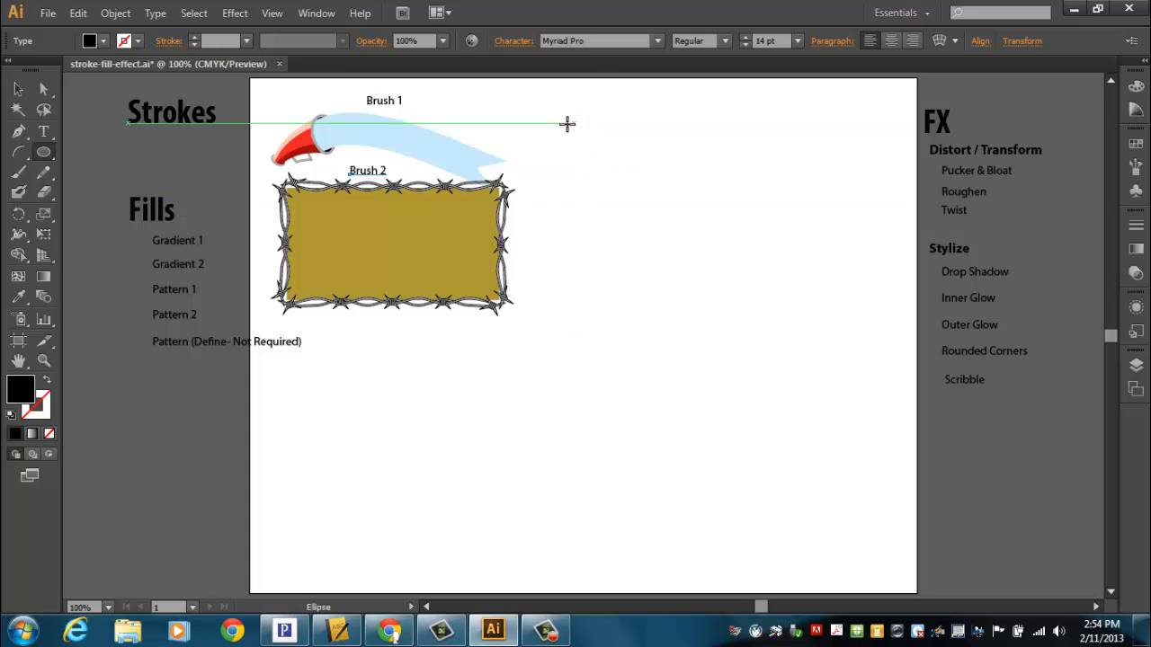
left_click_drag(567, 124, 694, 252)
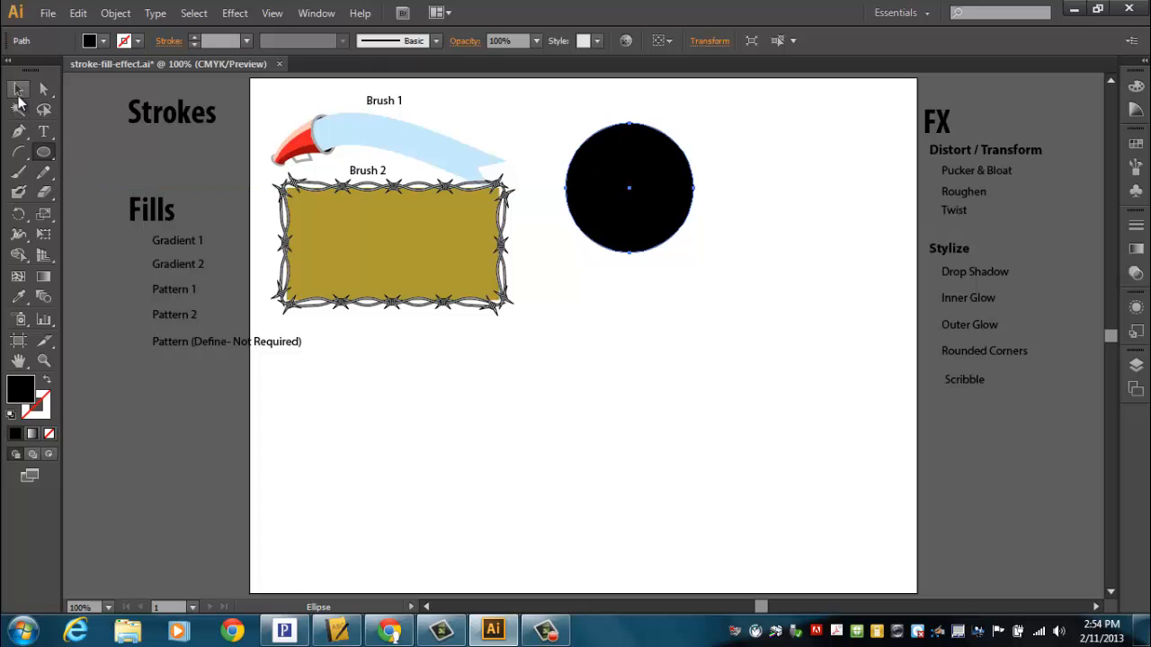
left_click(18, 90)
left_click_drag(628, 245, 607, 232)
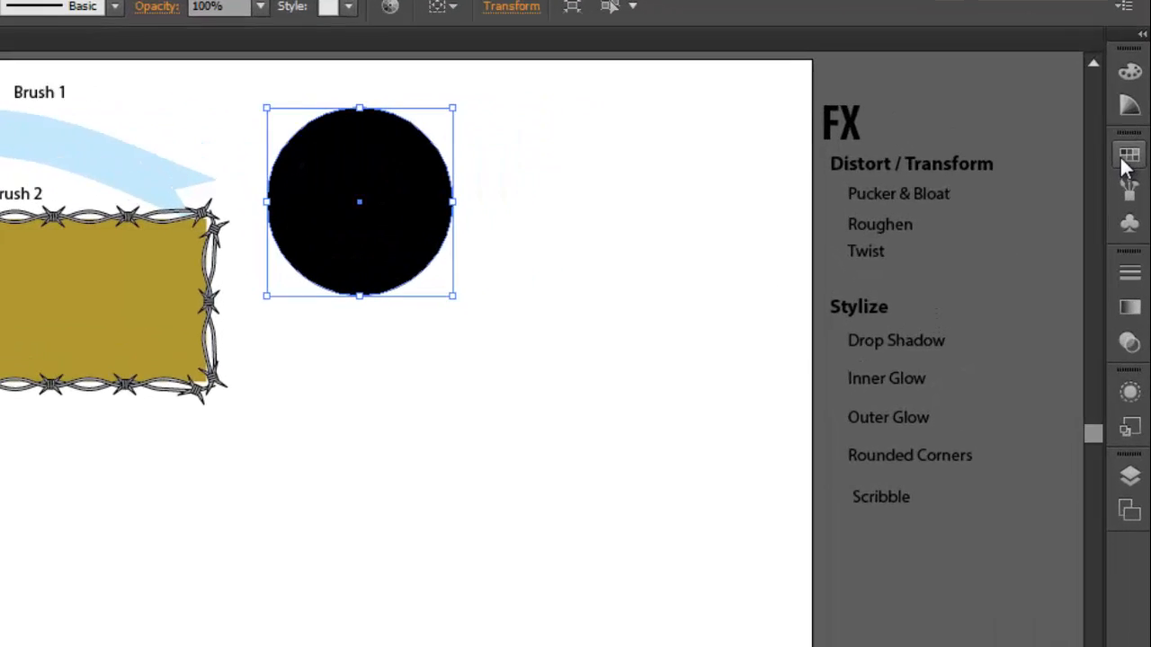
Step: Open the Water gradient swatch library below the circle and fill the circle with its bright medium-blue gradient
left_click(1135, 146)
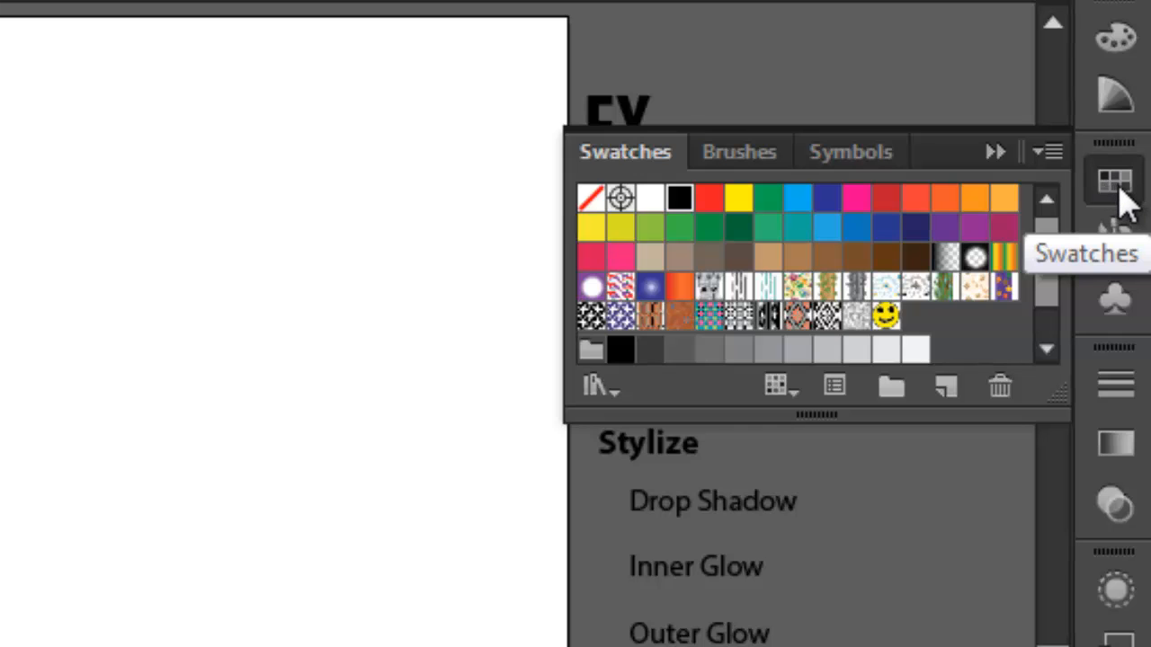
left_click(1048, 154)
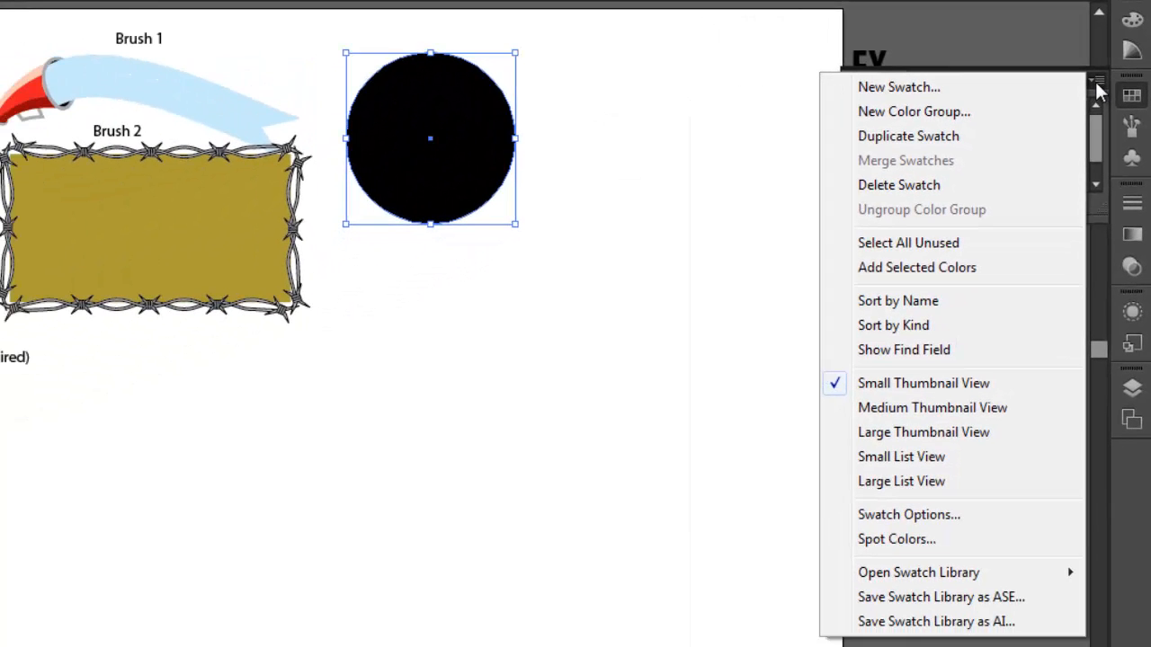
mouse_move(877, 575)
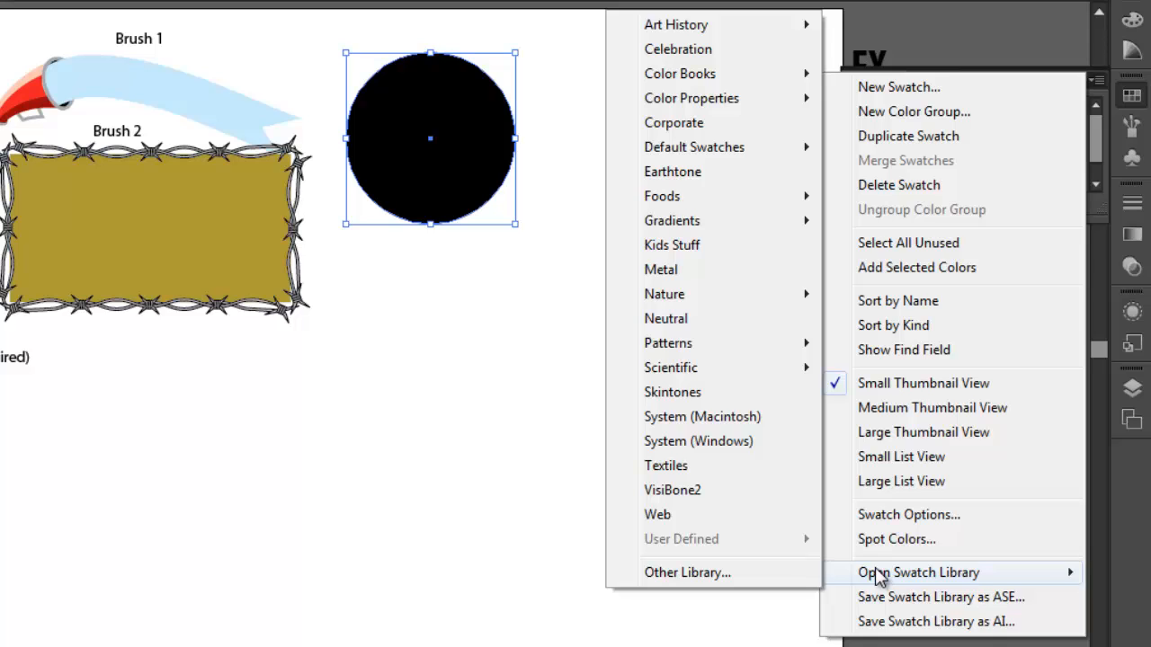
mouse_move(706, 230)
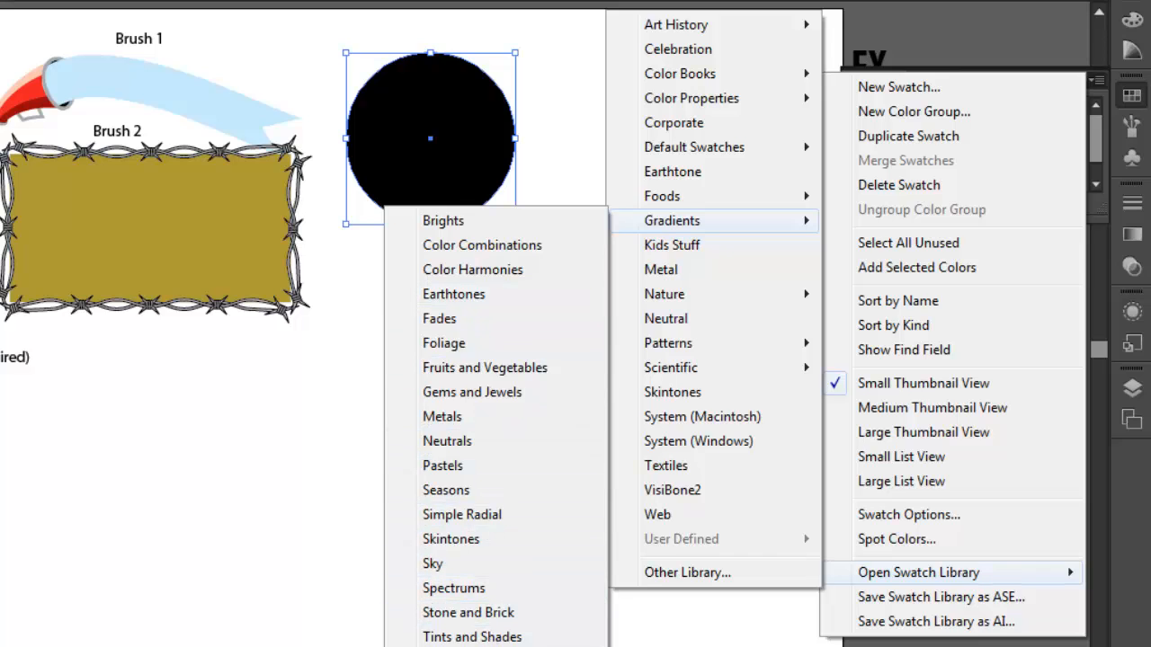
left_click(475, 646)
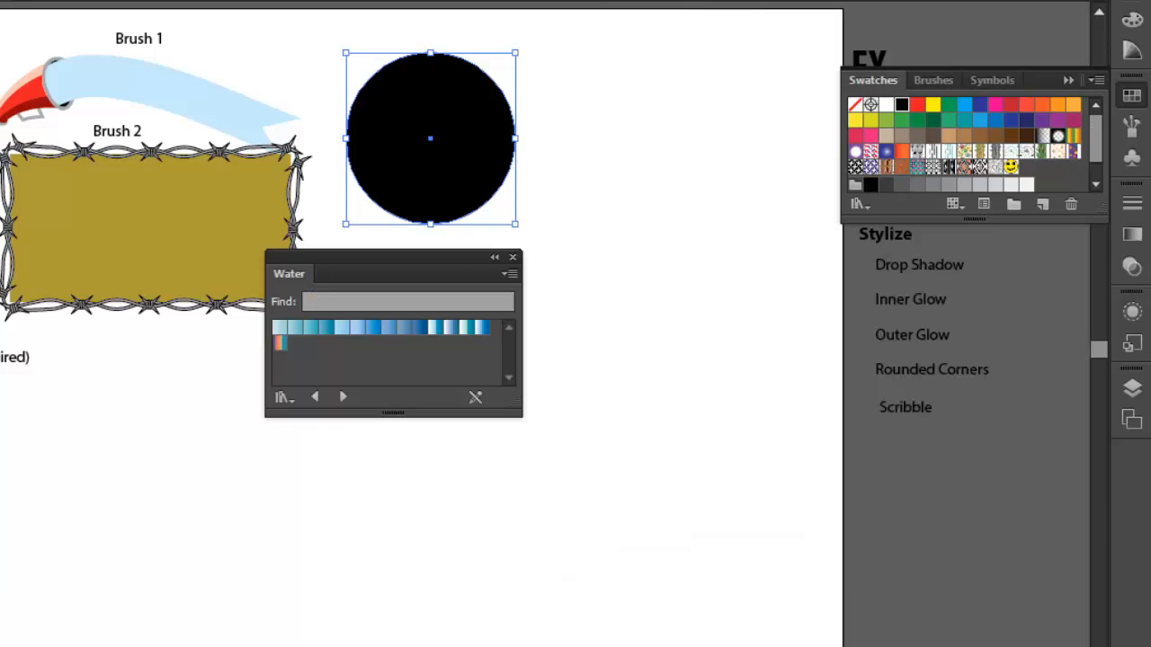
left_click_drag(479, 254, 540, 241)
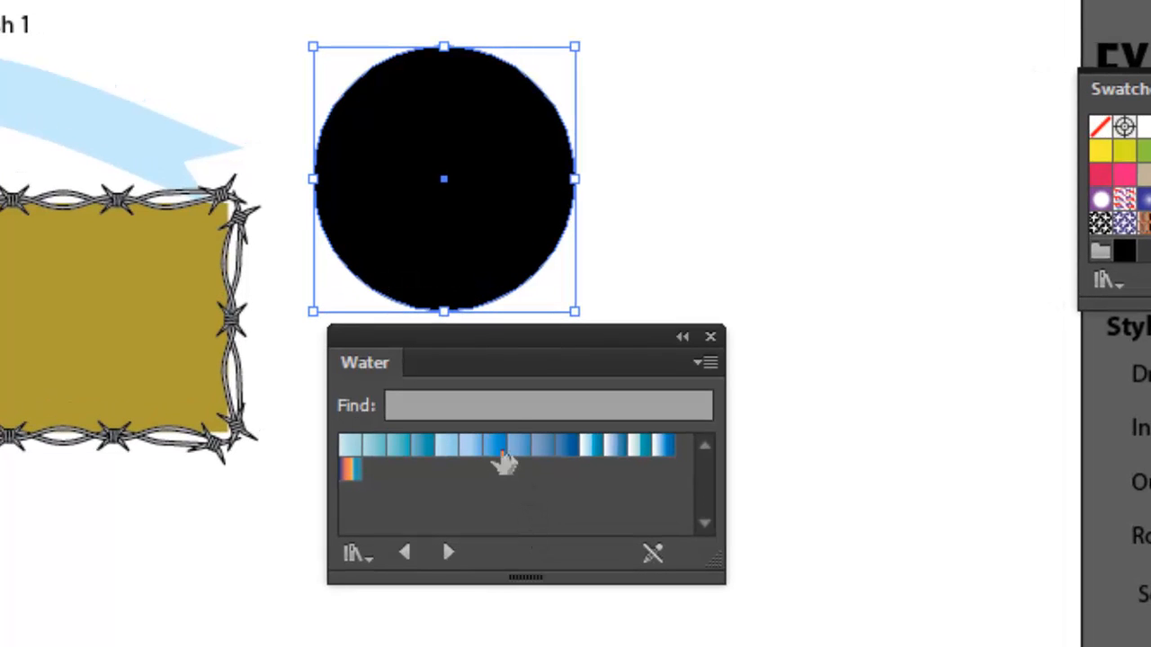
left_click_drag(499, 449, 483, 275)
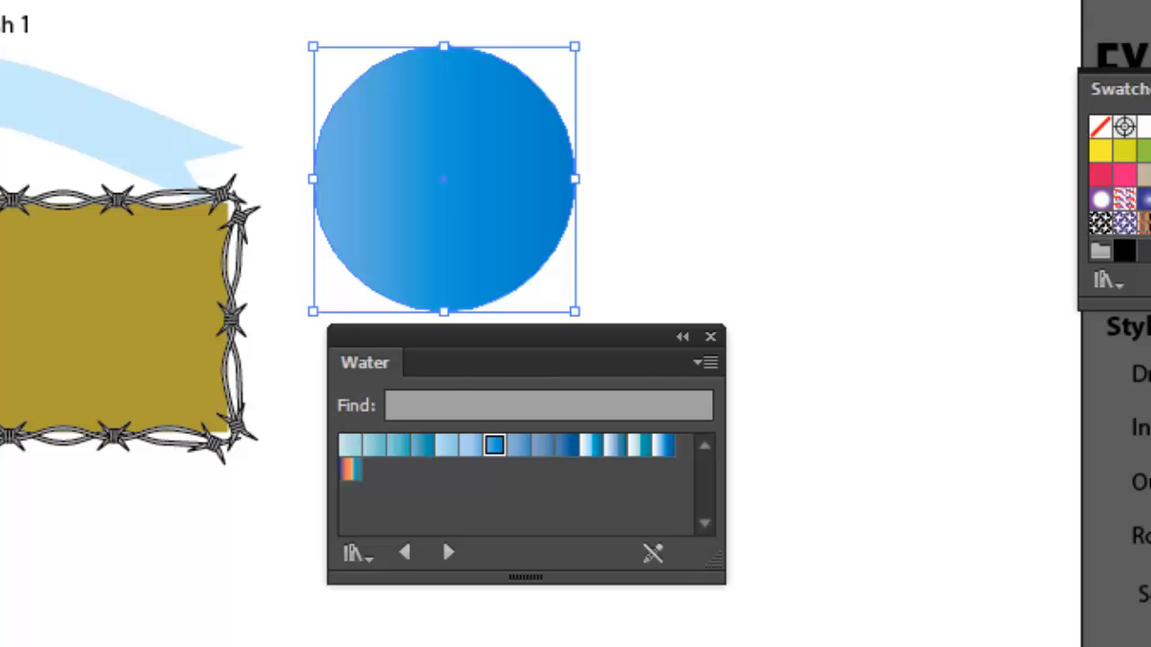
Step: Draw a nearly square rounded rectangle to the right of the blue circle, about as tall as the circle
key("g")
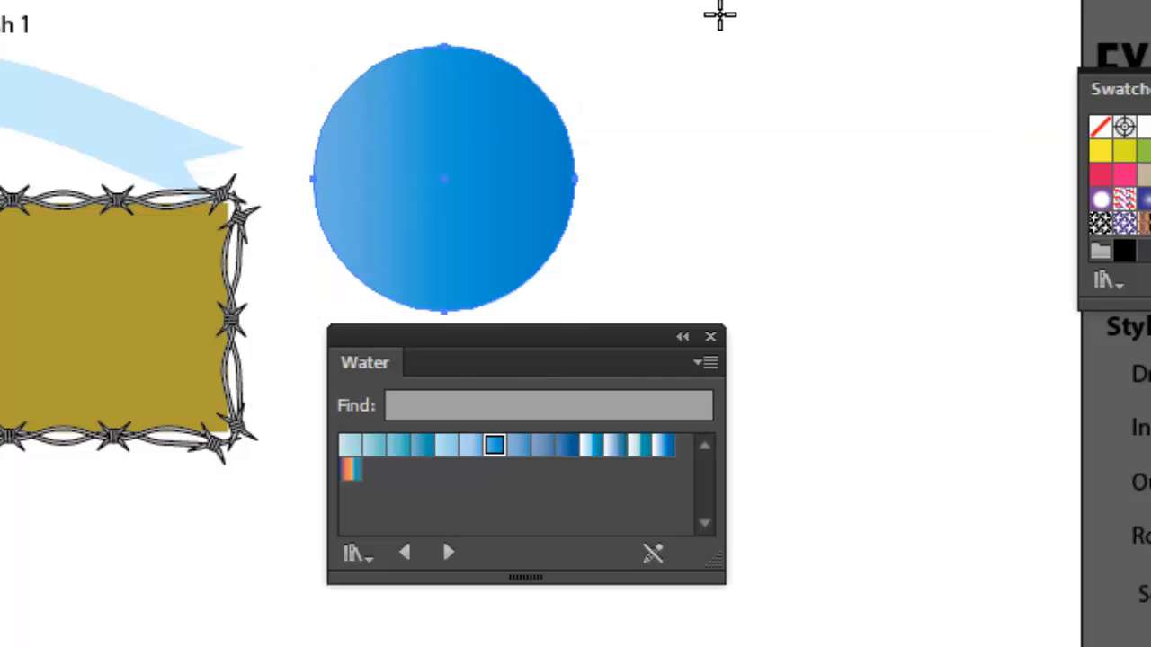
left_click_drag(647, 44, 870, 305)
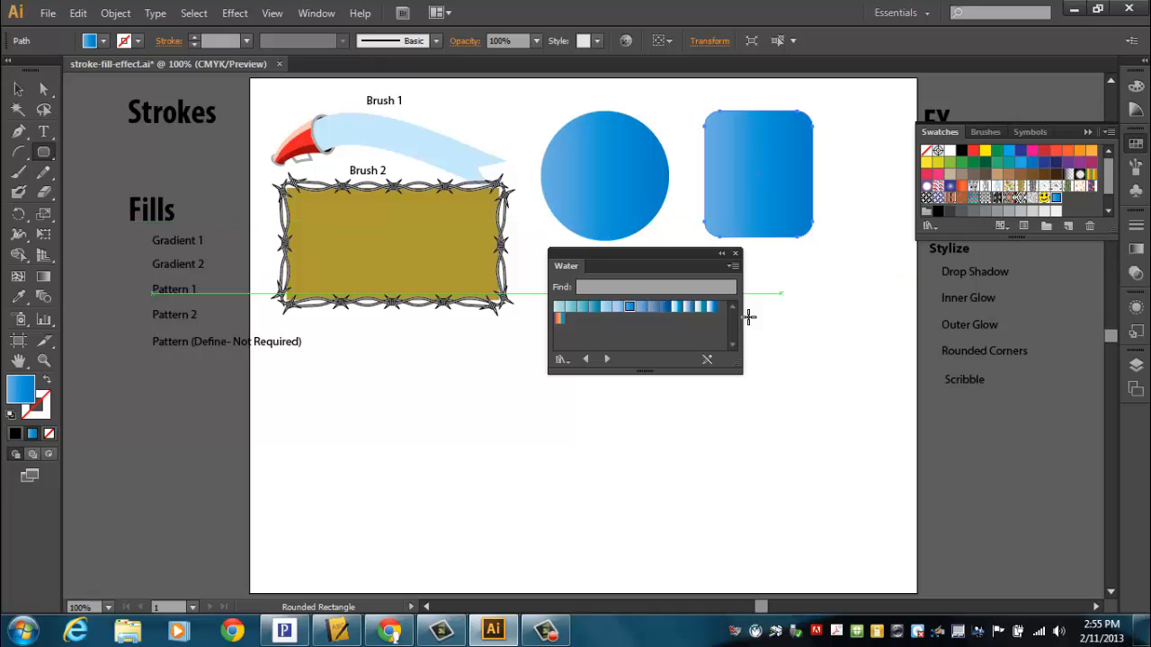
Step: Try the white-to-dark-blue Water gradient on the rounded rectangle, and replace it with the pink radial gradient from the Pastels gradient library
left_click(712, 307)
left_click_drag(758, 176, 758, 176)
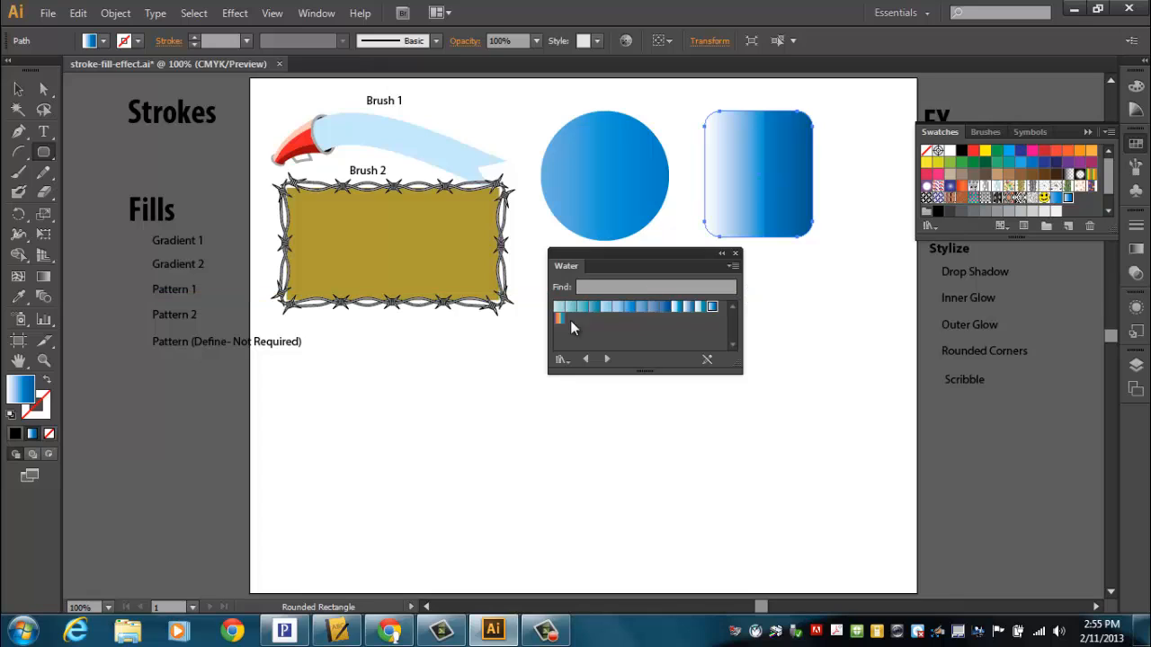
left_click(1110, 133)
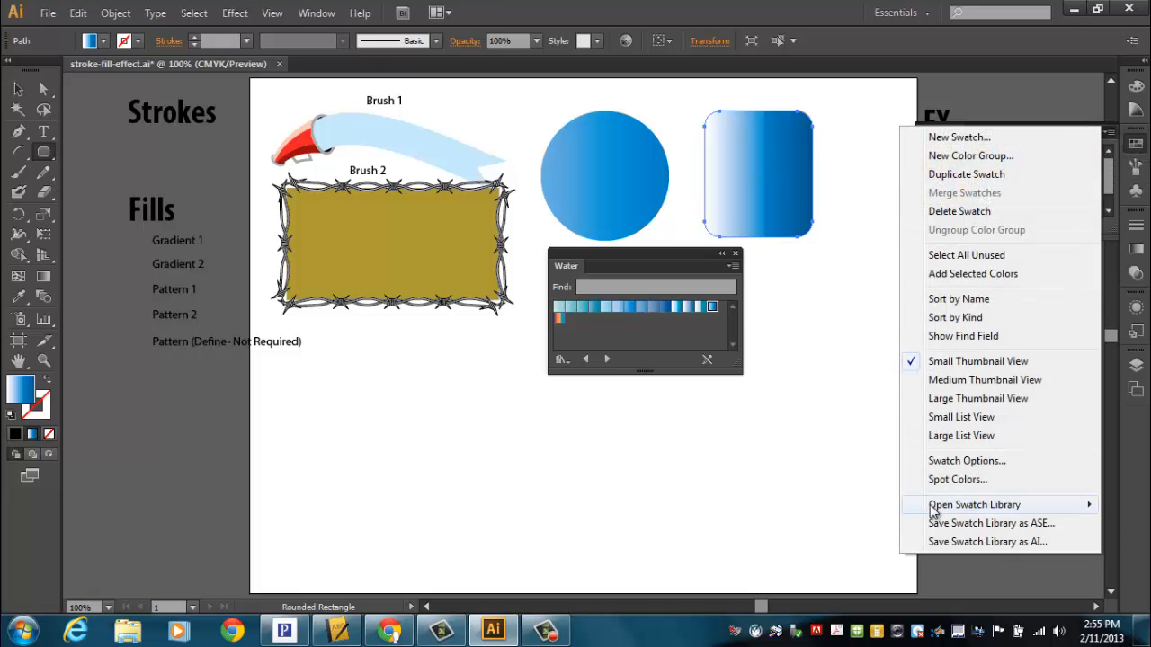
mouse_move(935, 509)
mouse_move(814, 244)
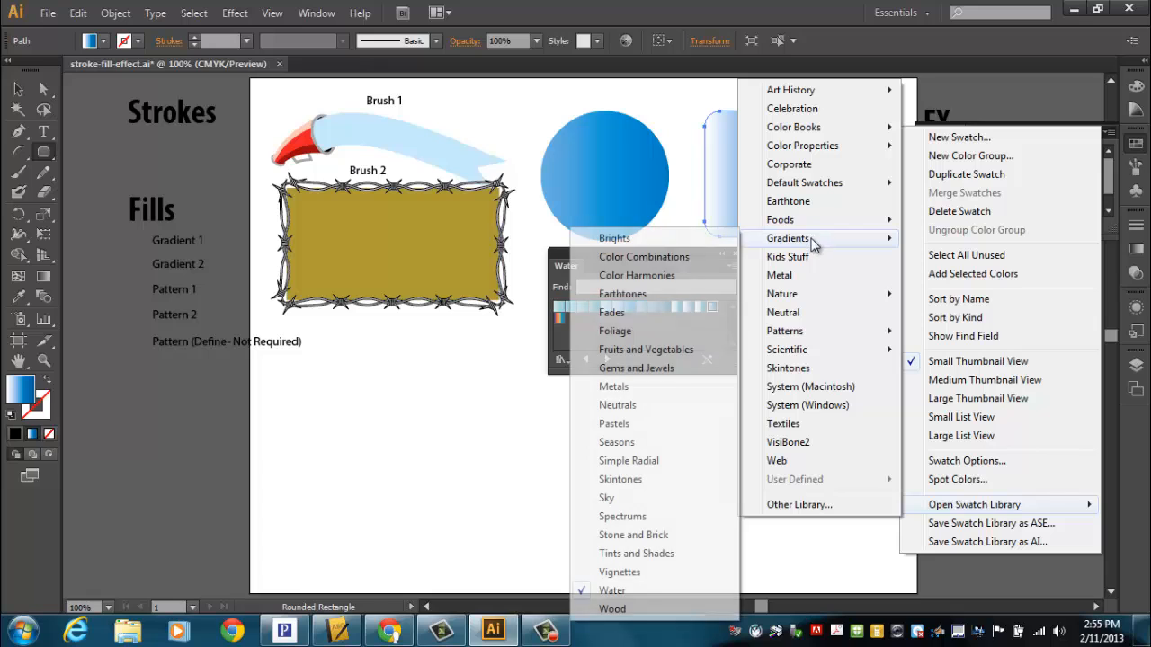
left_click(615, 424)
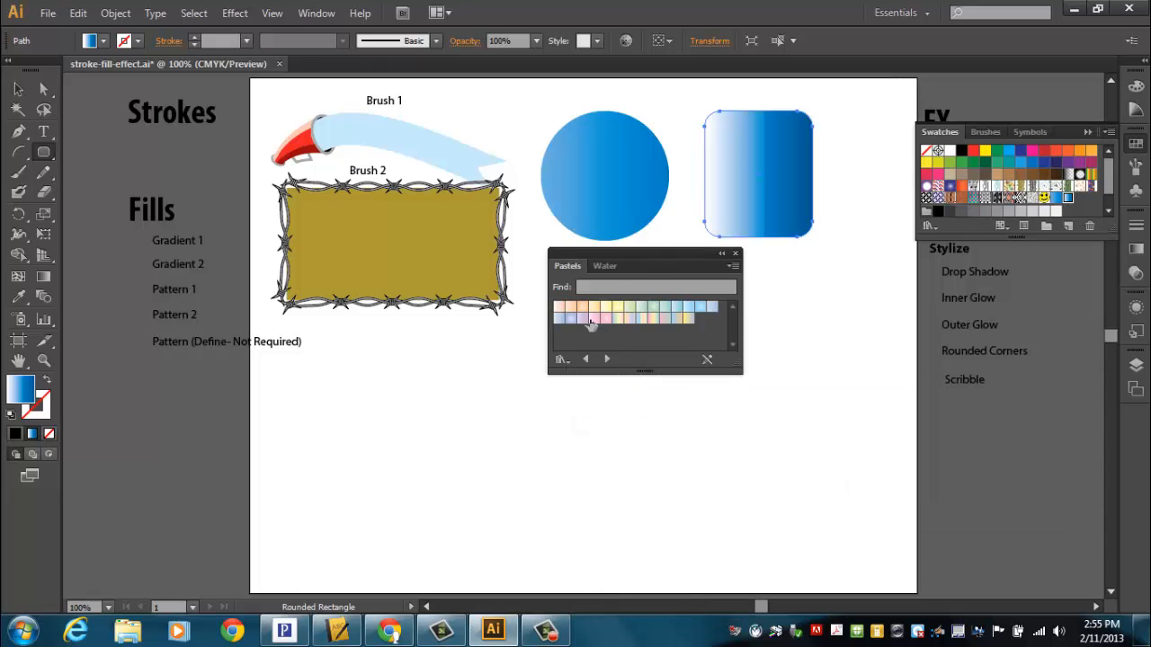
left_click_drag(606, 320, 770, 188)
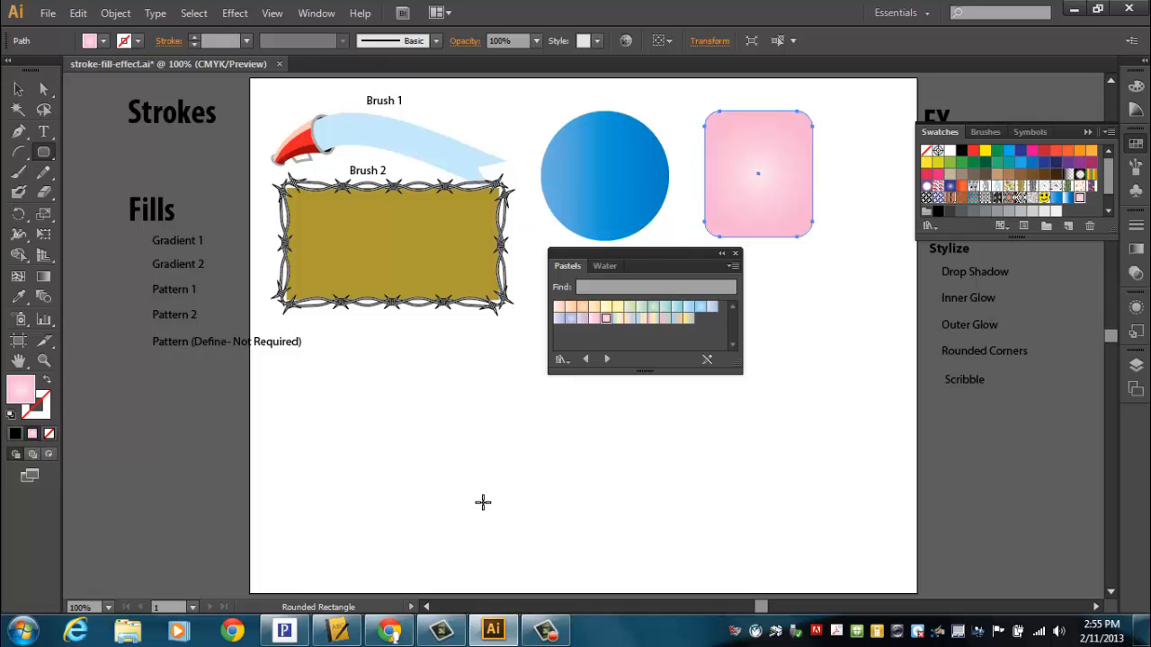
Step: Give the pink rounded rectangle a black stroke with a weight of 6 pt
left_click(43, 415)
left_click(14, 434)
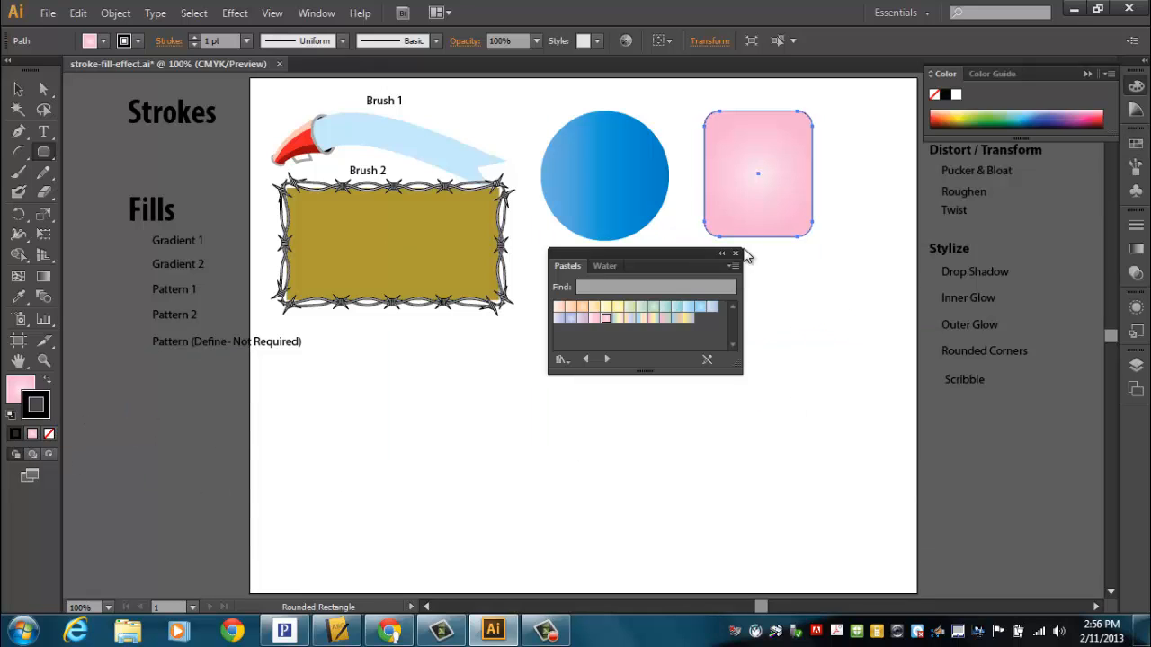
left_click(193, 37)
left_click(193, 37)
left_click(194, 37)
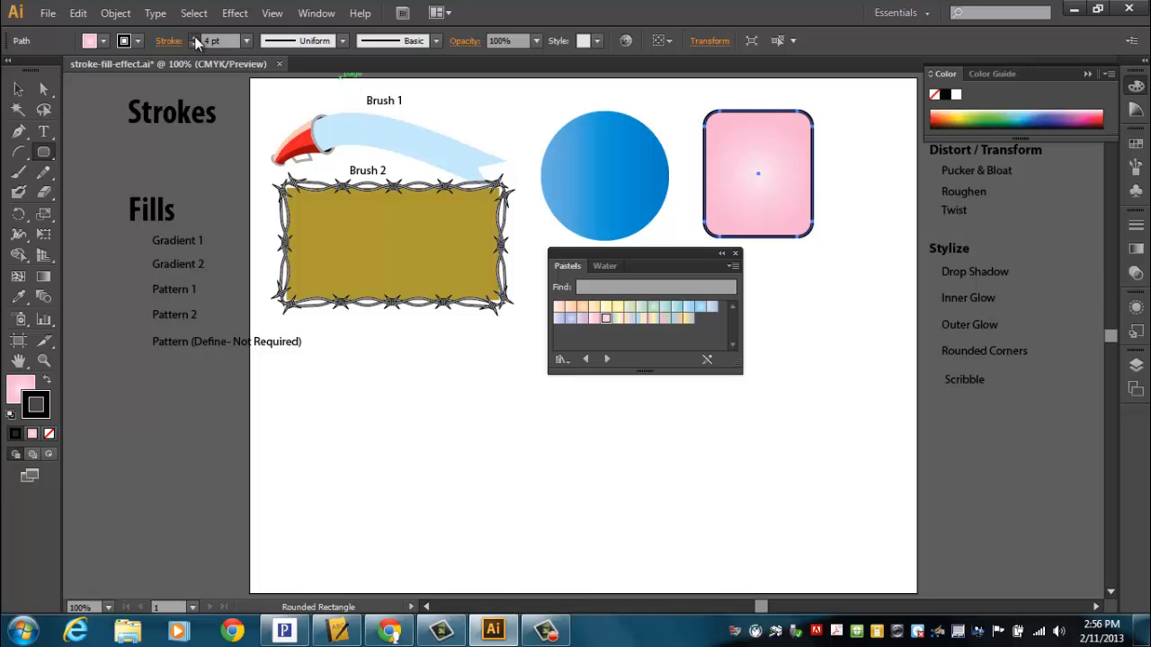
left_click(193, 36)
left_click(194, 37)
Step: Fill the rounded rectangle with solid black, try the pink-yellow-blue Pastels gradient on its stroke, and undo that stroke change
left_click(15, 392)
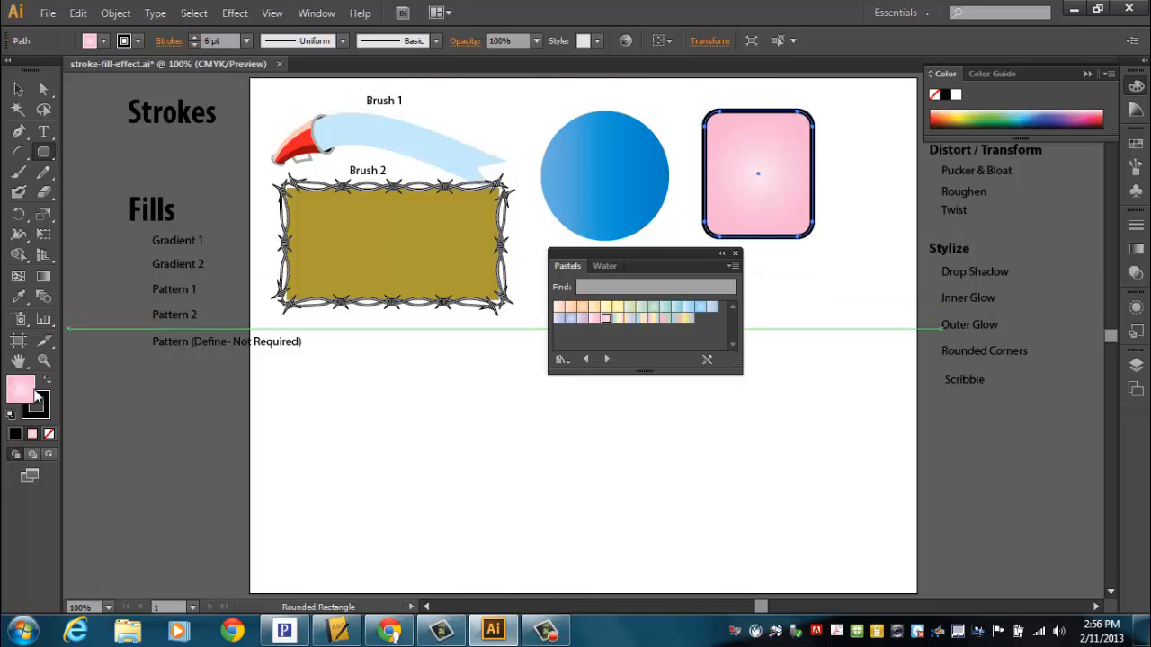
left_click(14, 433)
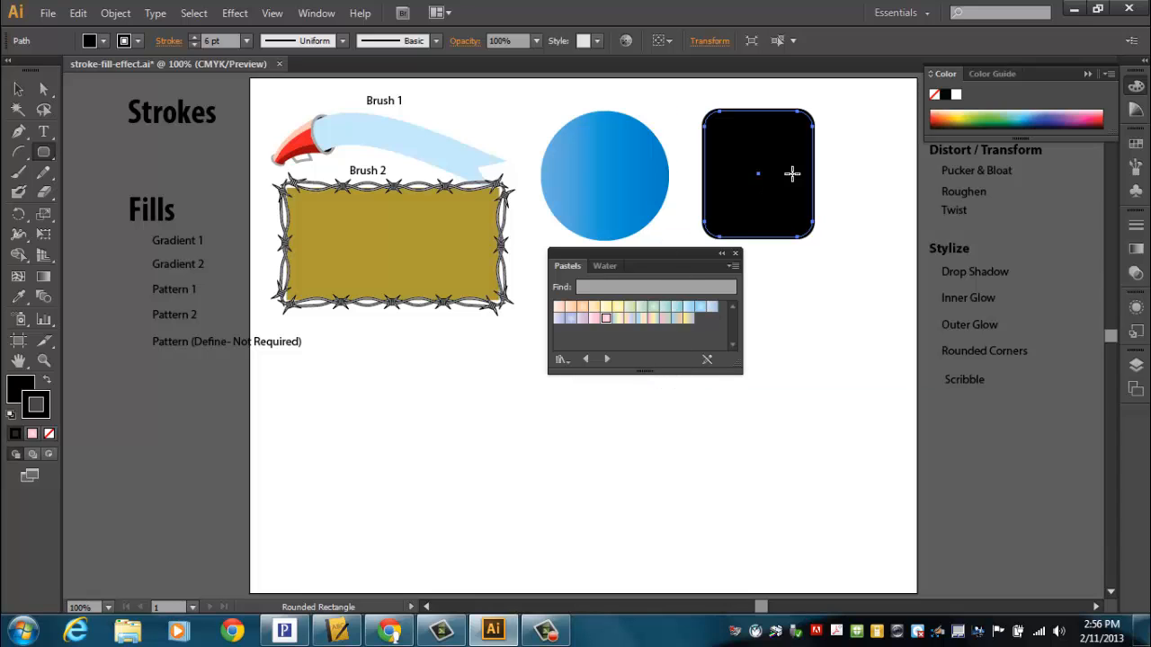
left_click(18, 90)
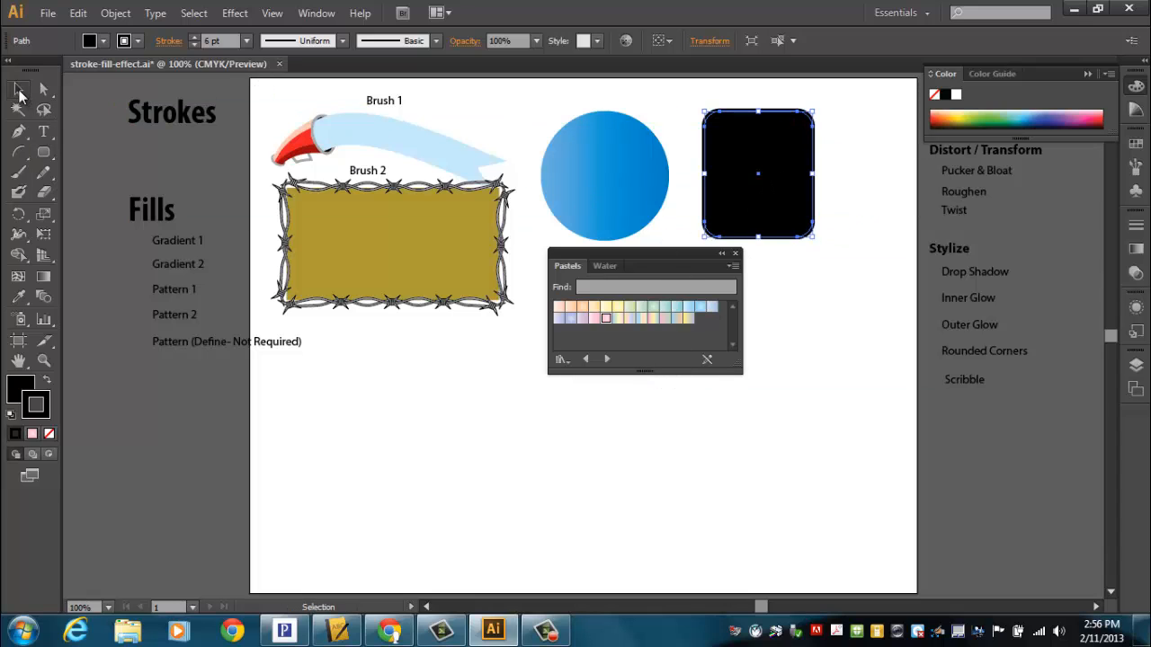
left_click(832, 318)
left_click(774, 204)
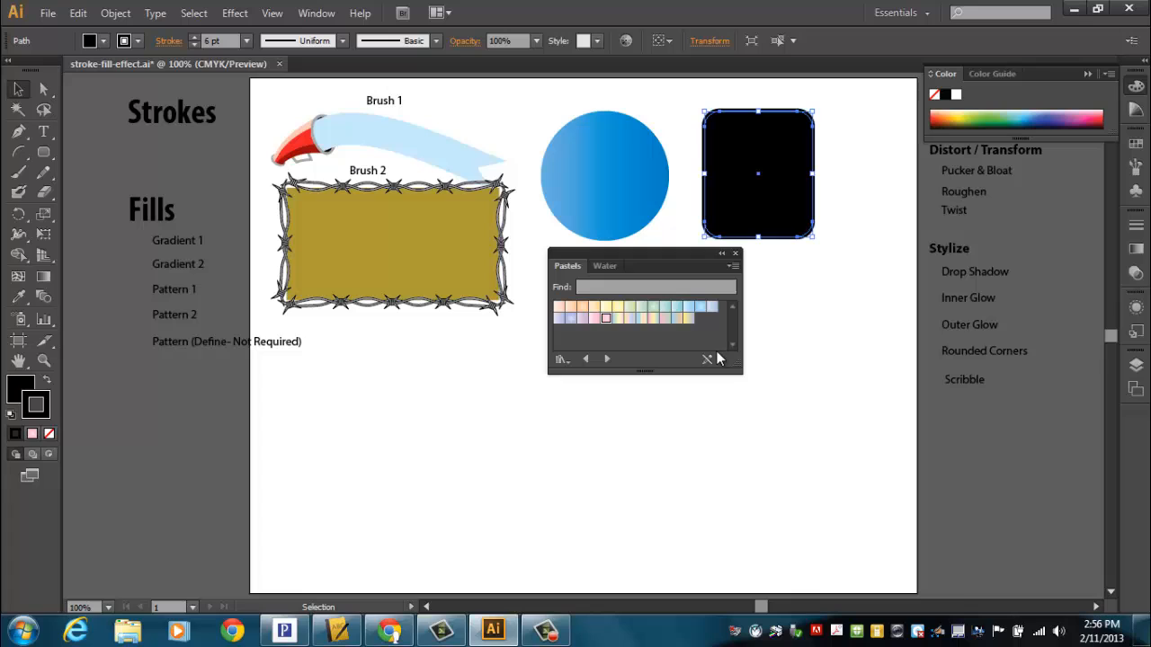
left_click(652, 319)
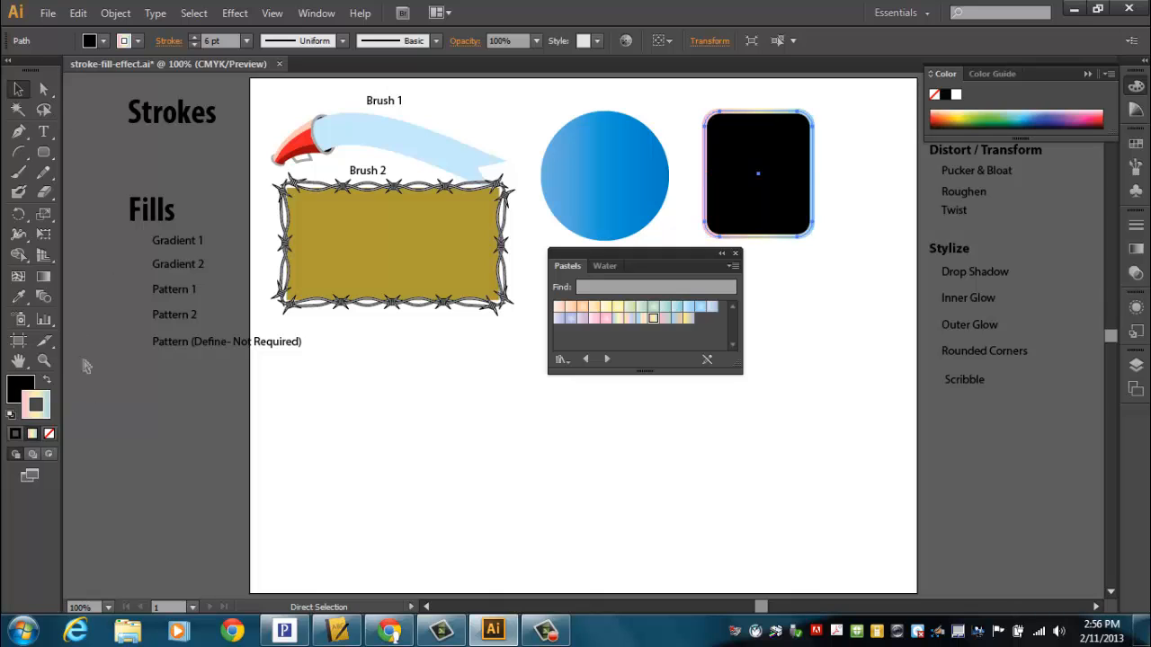
key("ctrl+z")
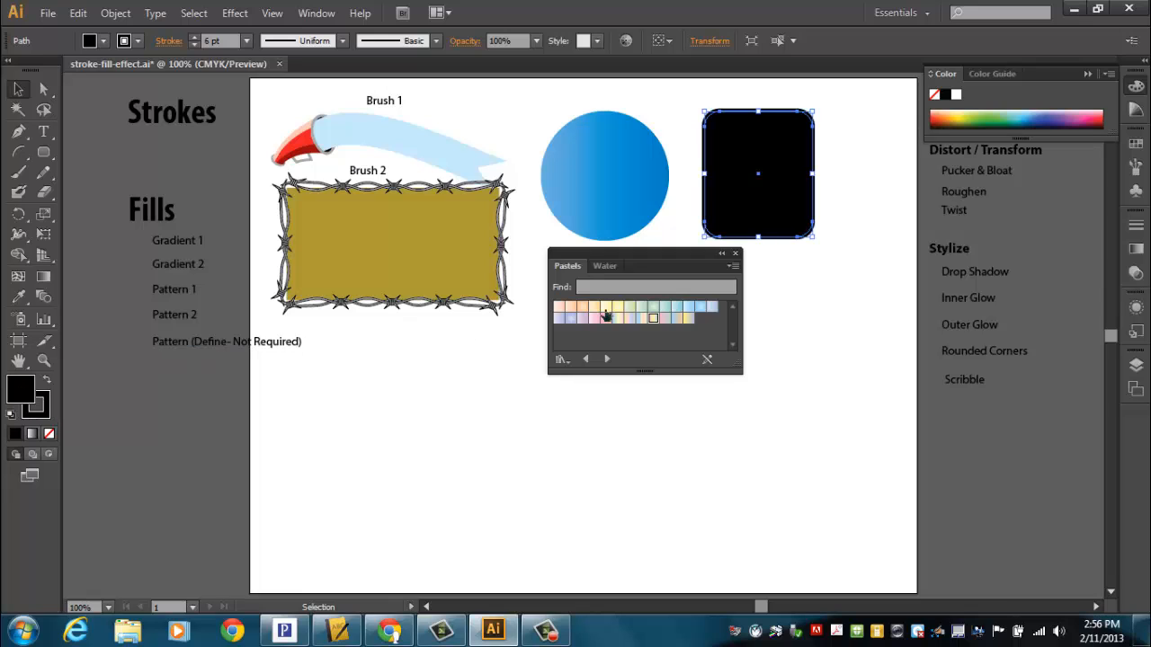
Step: Fill the rounded rectangle with the pink-yellow-blue Pastels gradient, and place the Gradient 1 and Gradient 2 labels above the circle and rectangle
left_click_drag(654, 321, 760, 181)
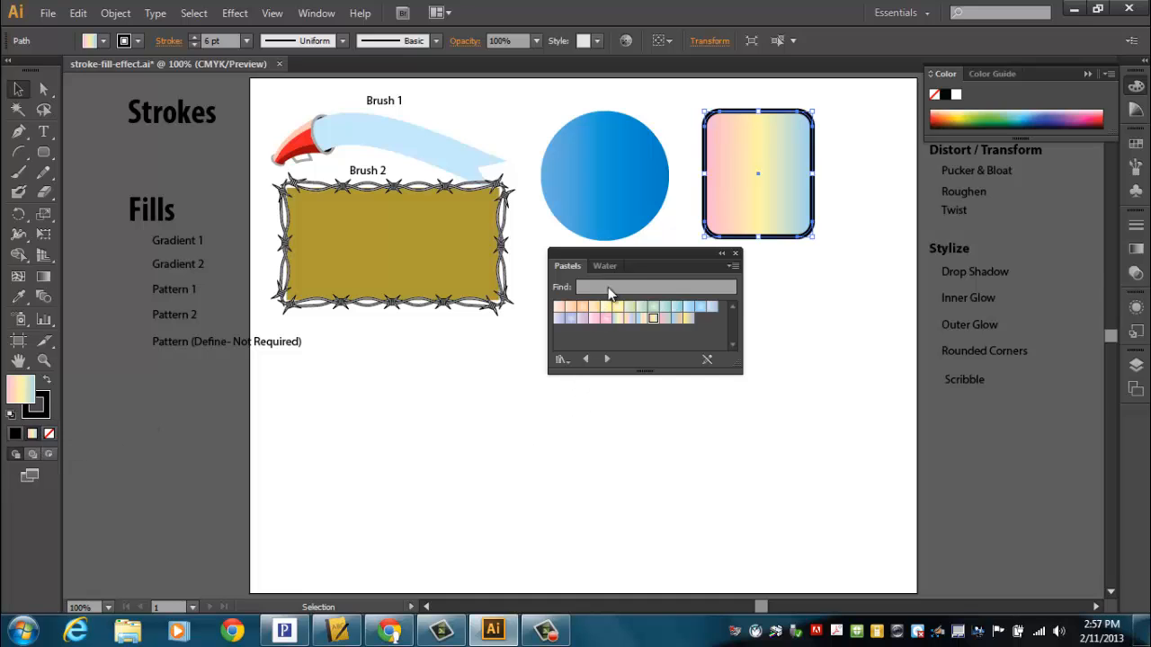
mouse_move(621, 254)
left_mouse_down()
mouse_move(602, 303)
mouse_move(176, 453)
left_mouse_up()
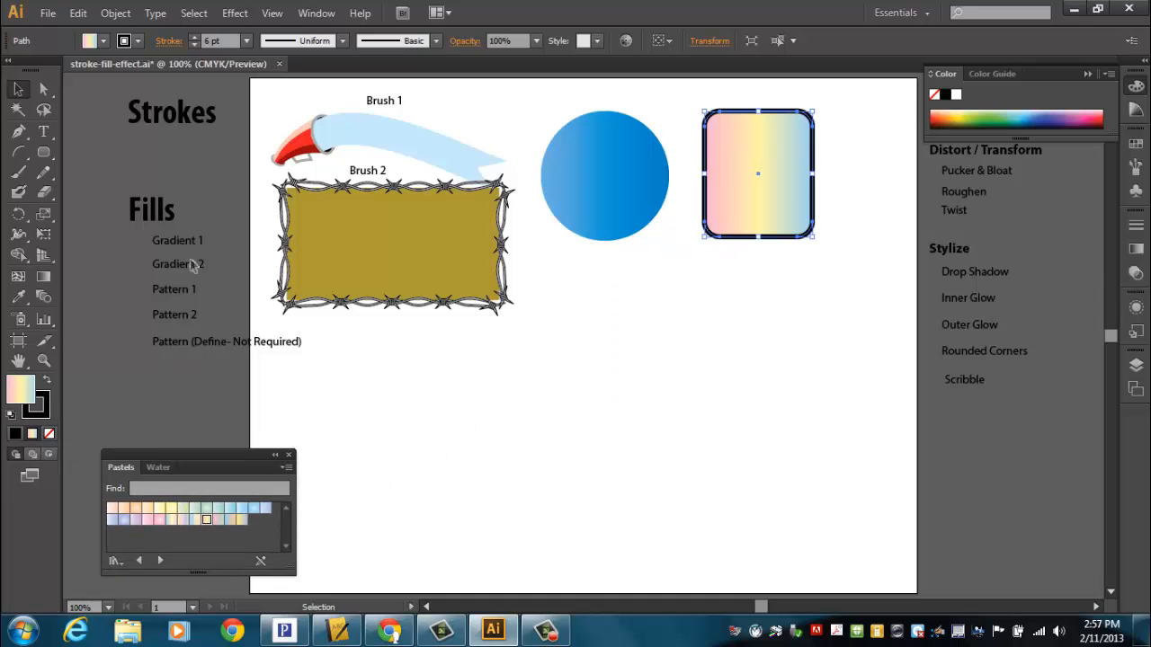
left_click_drag(193, 236, 599, 97)
left_click_drag(198, 279, 772, 116)
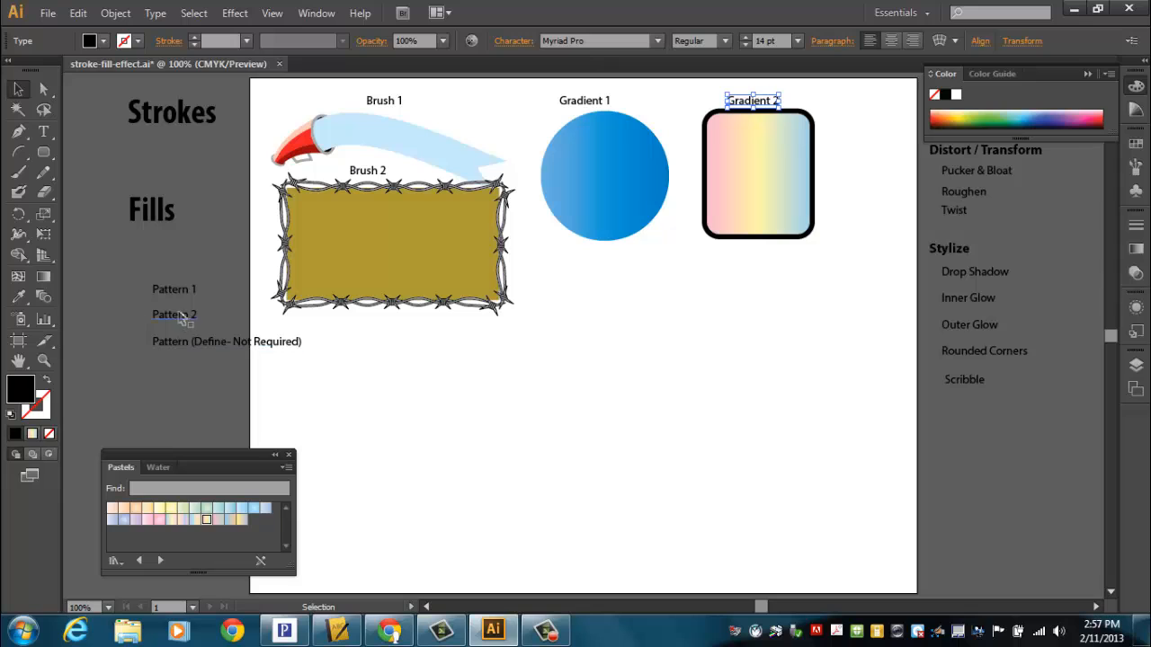
Step: Draw a rounded rectangle below the blue circle and open the Nature_Animal Skins pattern swatch library beside it
left_click(43, 153)
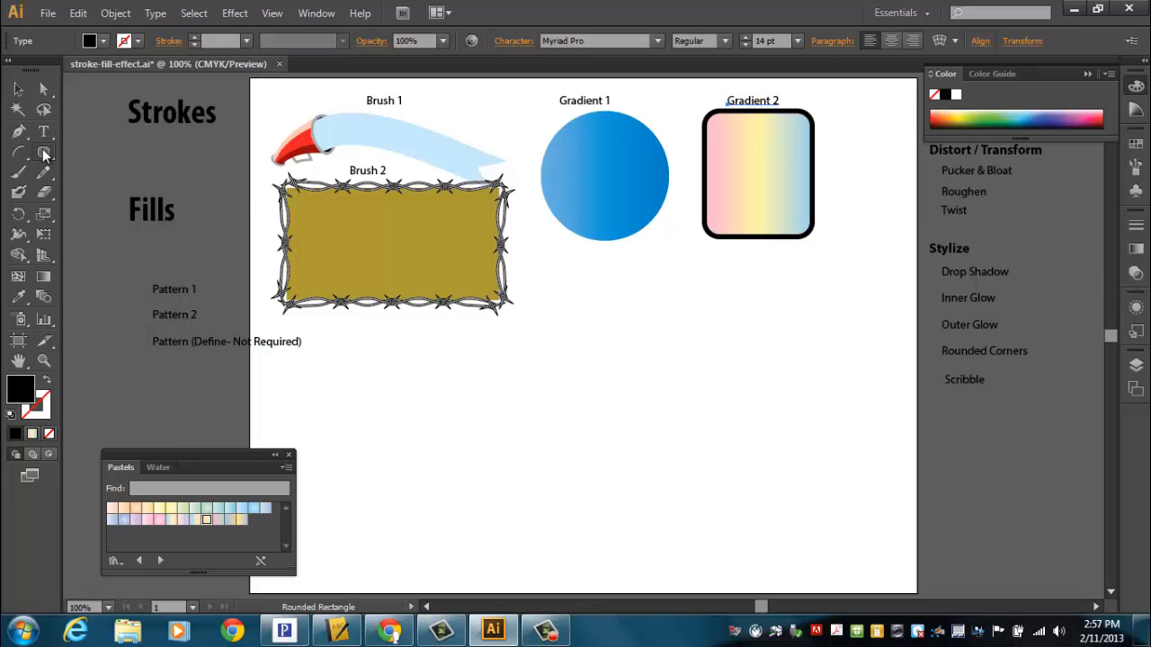
left_click_drag(553, 271, 676, 383)
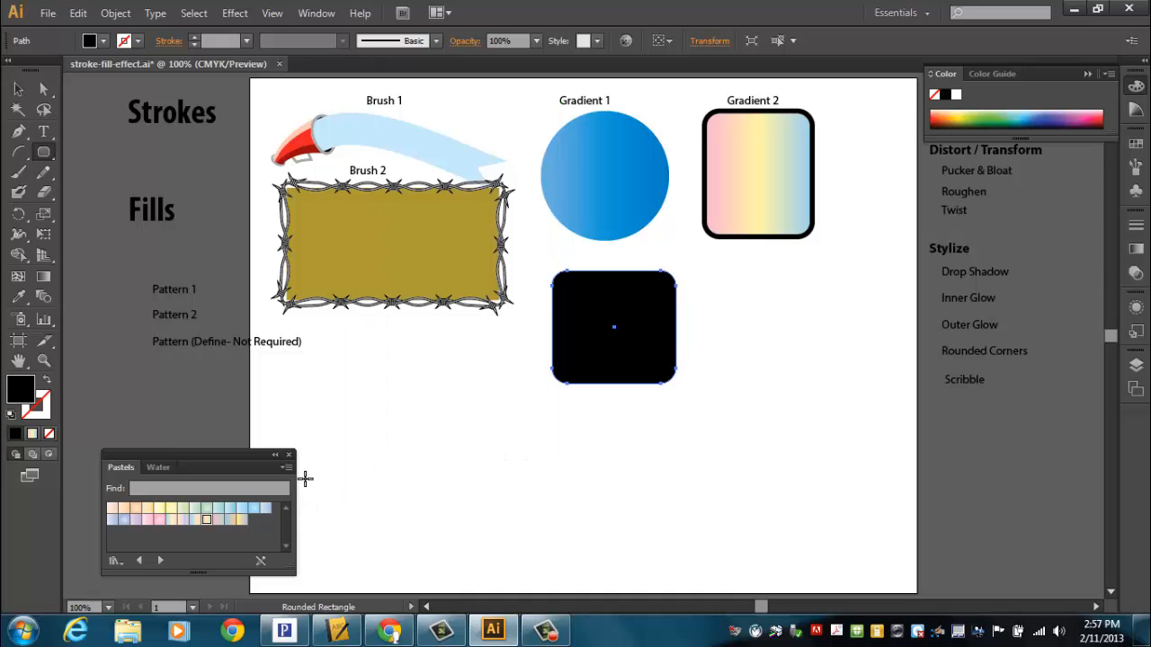
left_click(1137, 145)
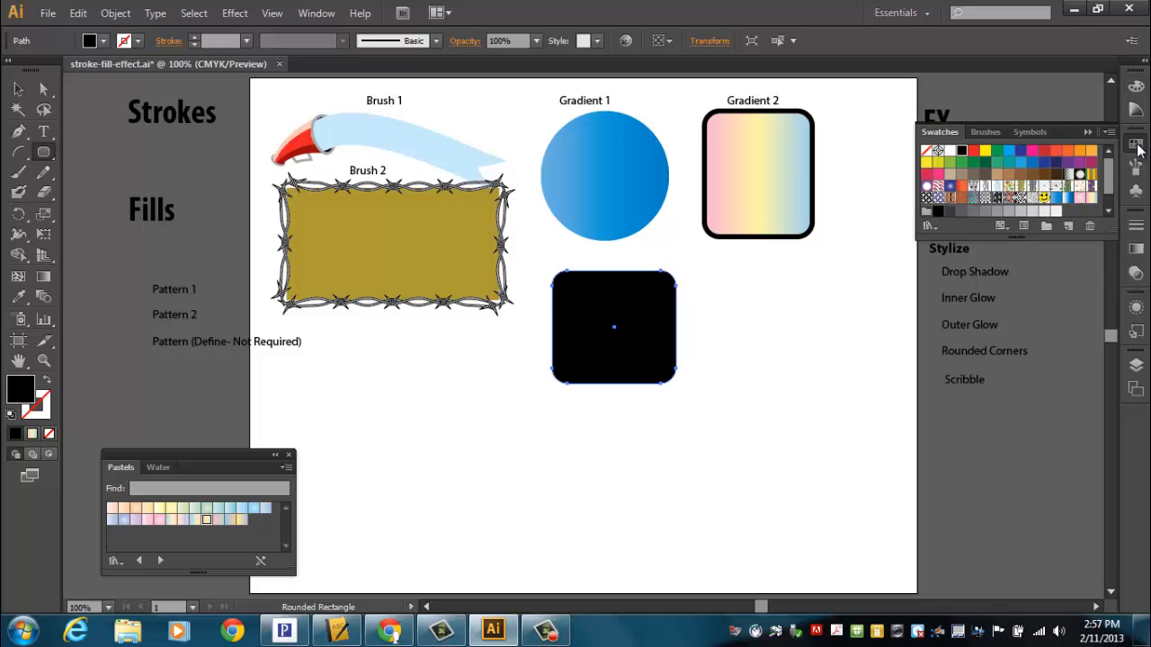
left_click(1110, 132)
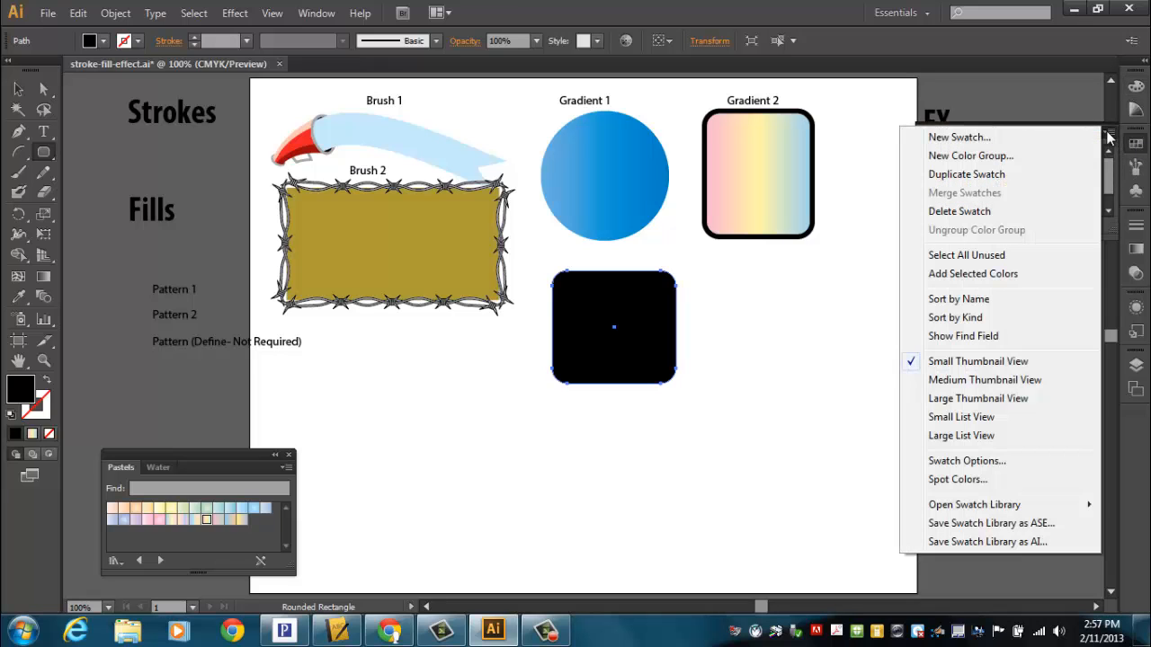
mouse_move(949, 507)
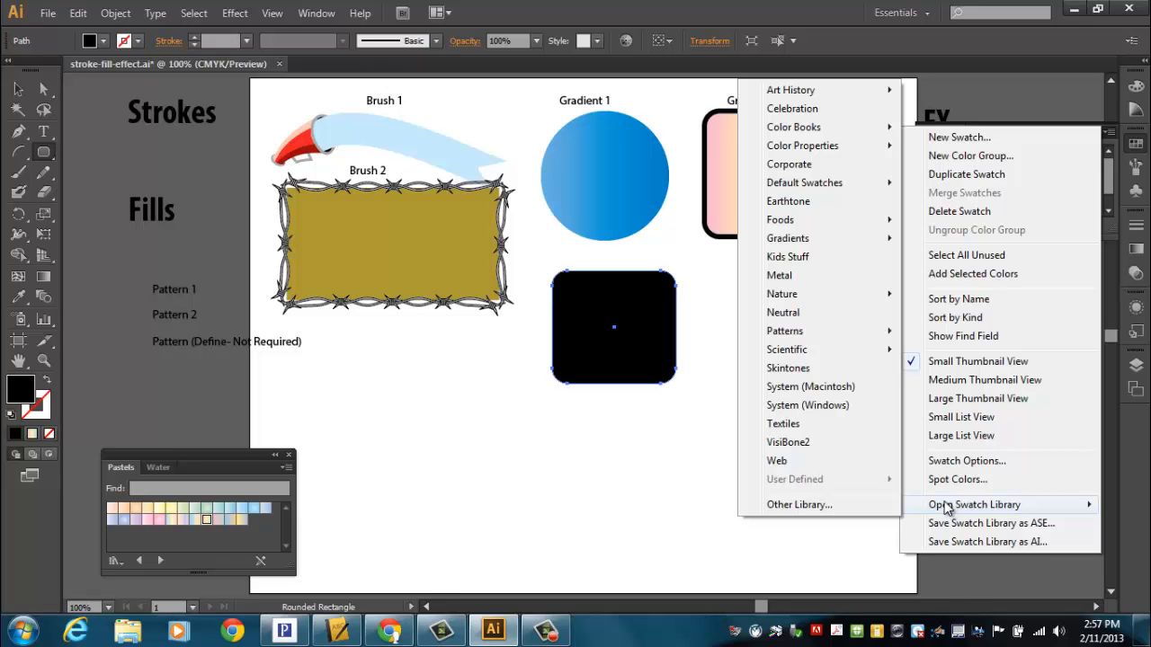
mouse_move(818, 331)
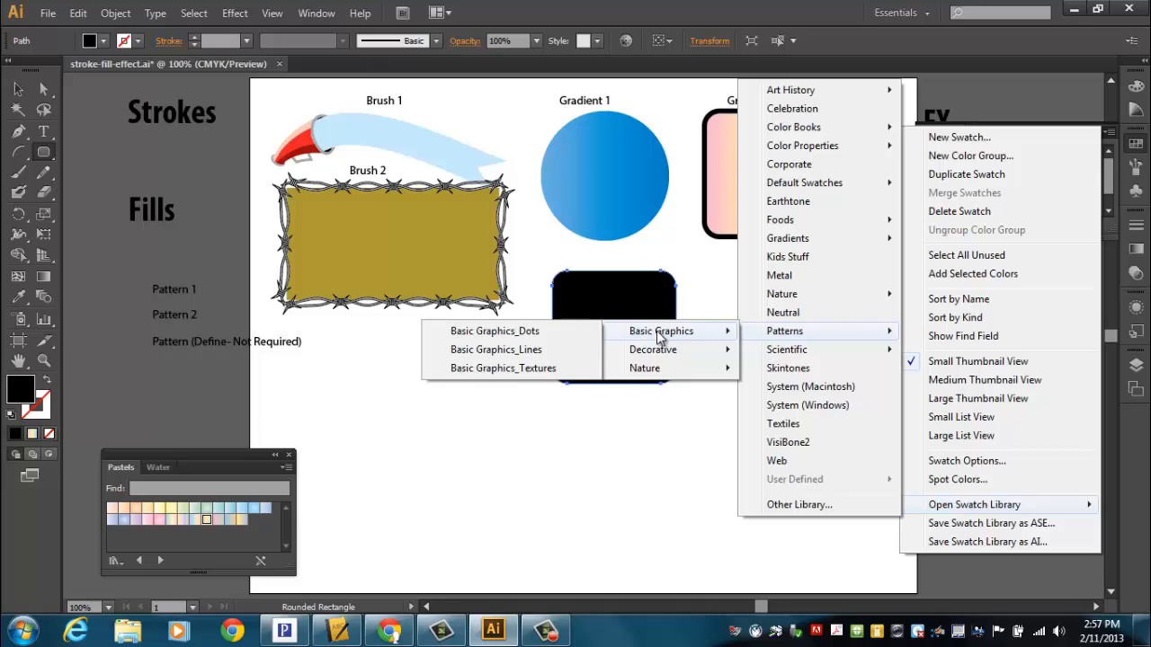
mouse_move(662, 382)
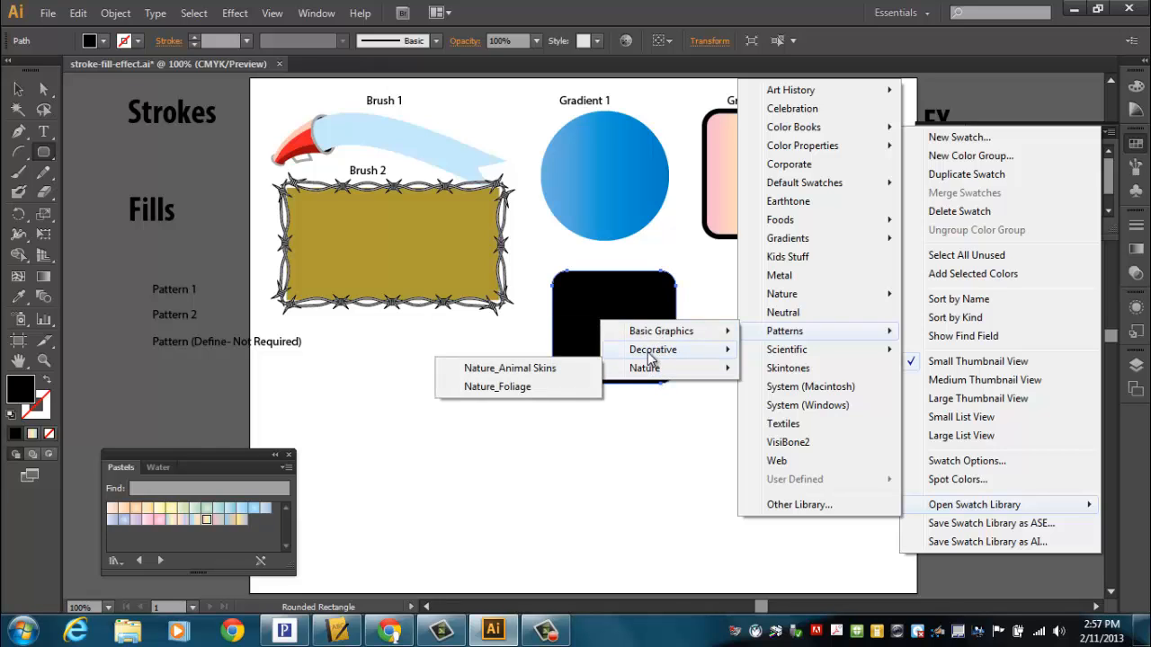
left_click(522, 370)
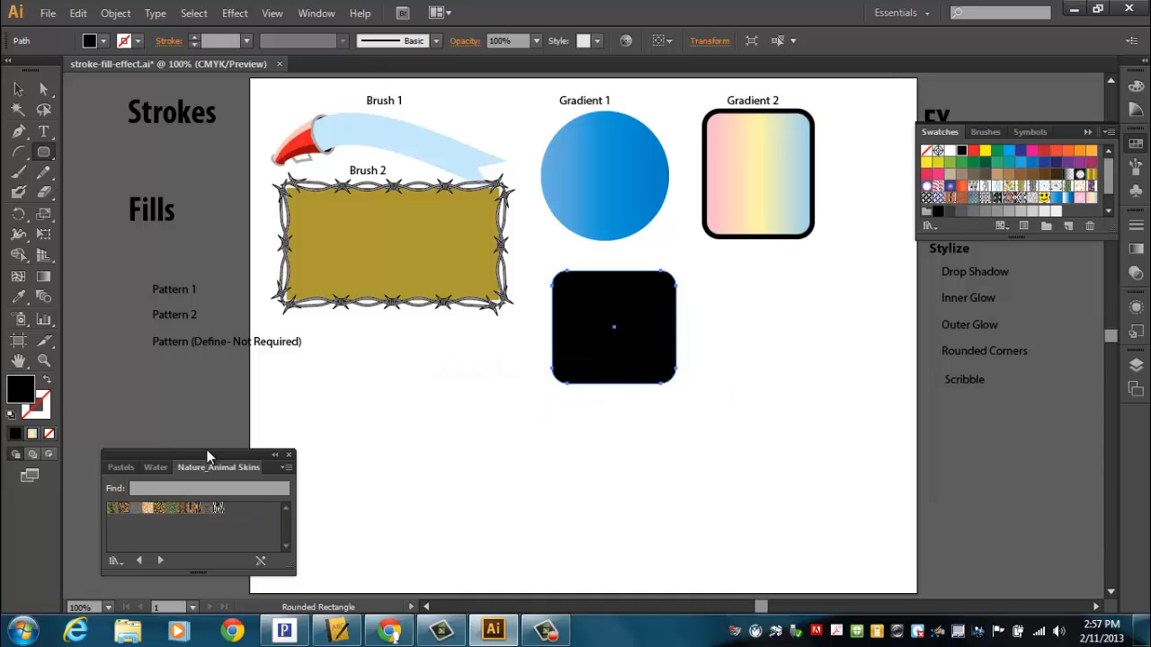
left_click_drag(207, 454, 439, 348)
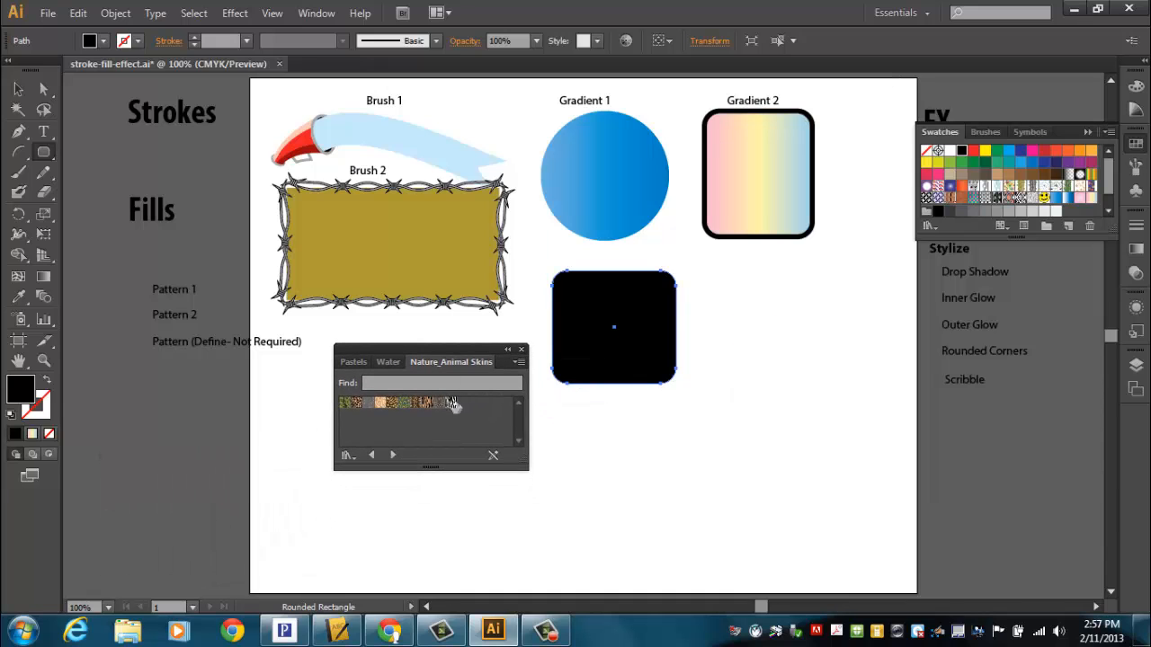
Step: Try the zebra-stripe and Tiger patterns on the new rounded rectangle, and fill it with the Giraffe pattern
left_click_drag(453, 404, 588, 352)
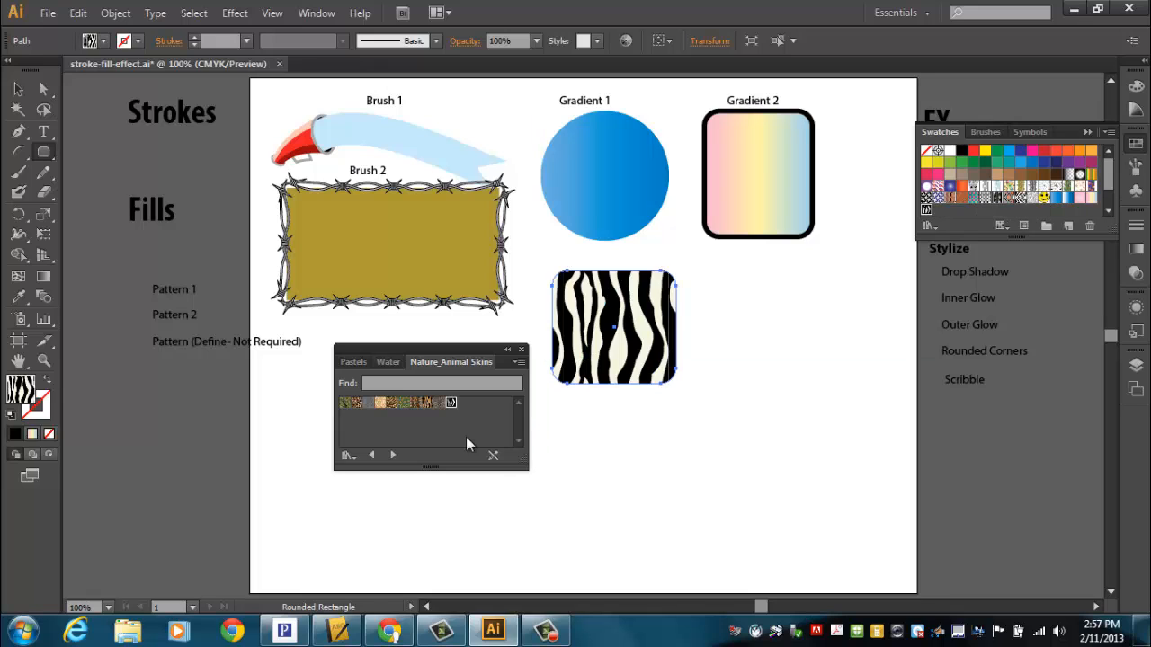
left_click(427, 403)
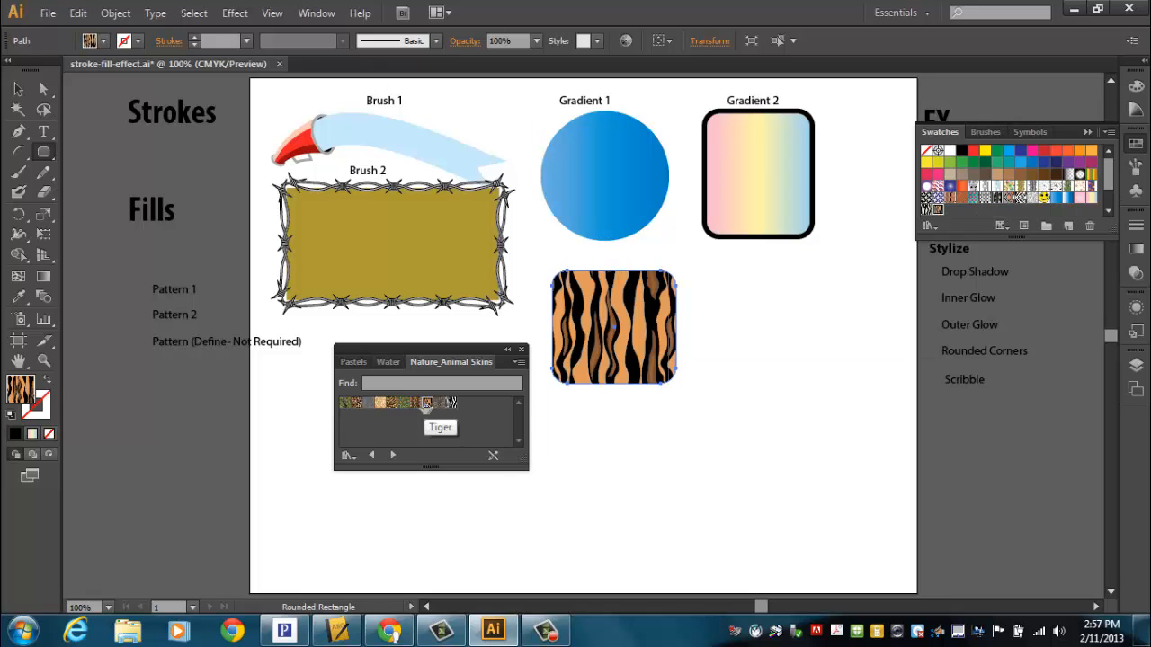
left_click(381, 402)
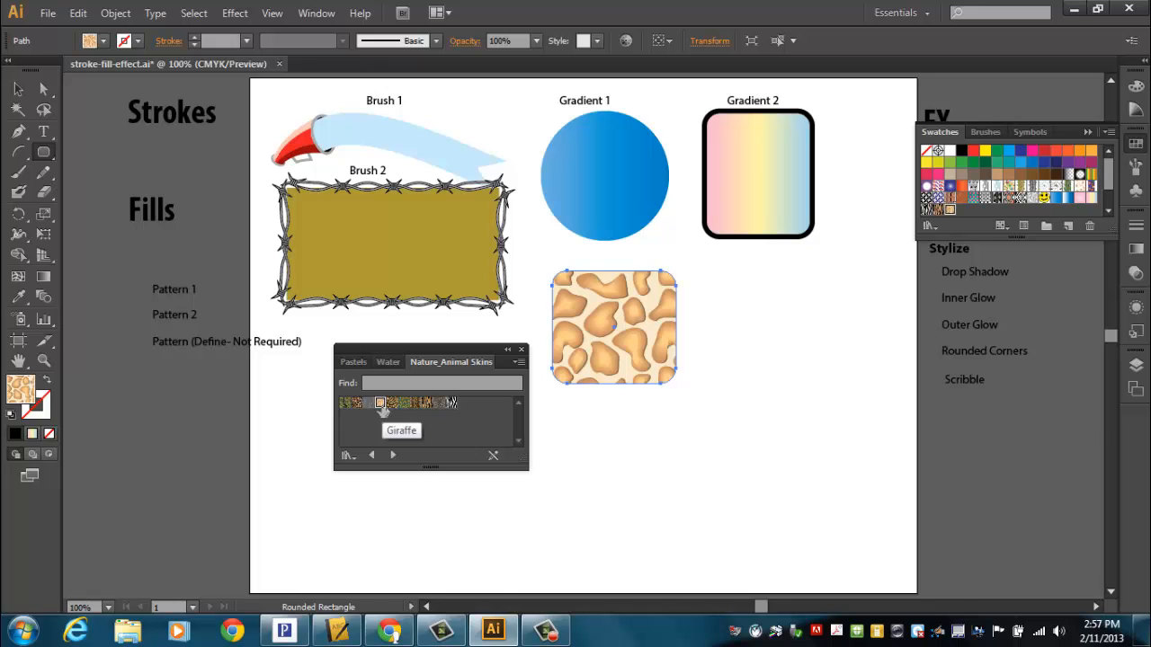
Step: Add a 7 pt black stroke to the giraffe-patterned rounded rectangle
left_click(45, 414)
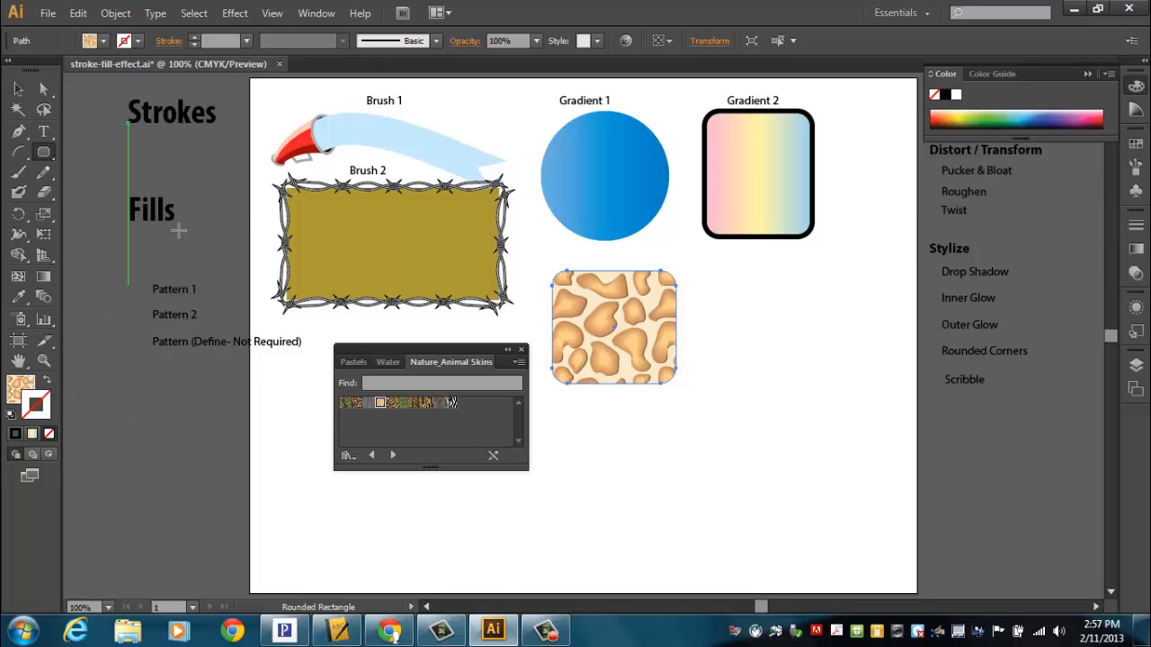
left_click(14, 435)
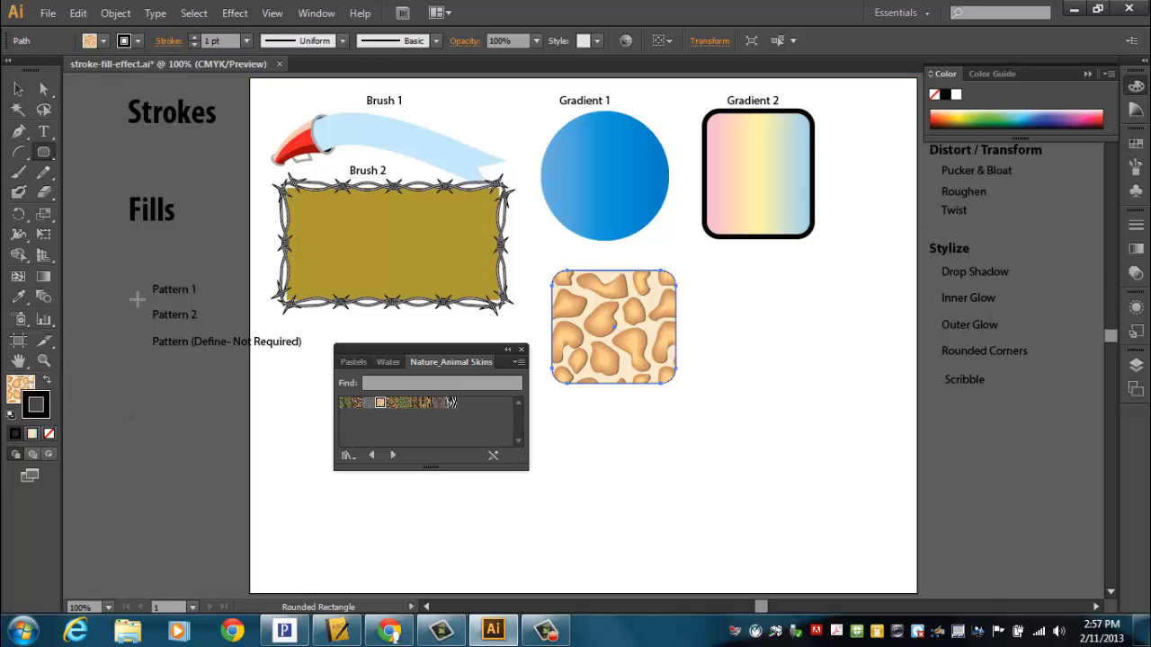
left_click(194, 37)
left_click(195, 37)
left_click(194, 37)
left_click(195, 37)
left_click(195, 37)
left_click(194, 37)
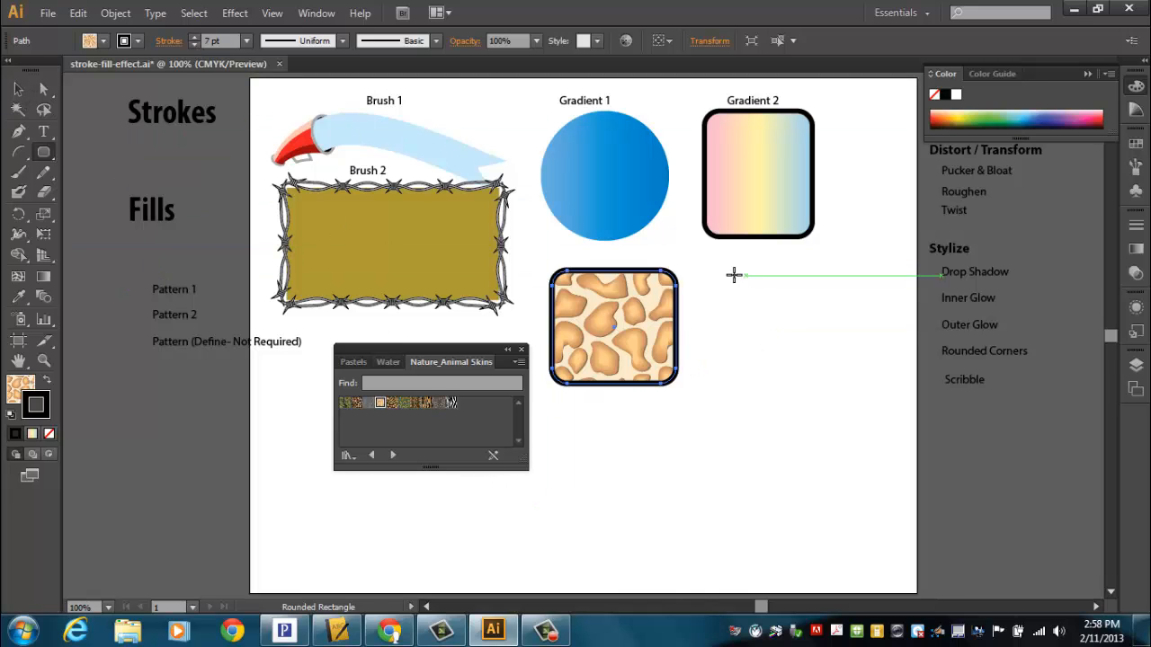
Step: Draw a second rounded rectangle beside the giraffe-patterned one, below the Gradient 2 shape, and open the Decorative Legacy pattern swatch library
mouse_move(734, 273)
left_mouse_down()
mouse_move(761, 315)
mouse_move(869, 389)
left_mouse_up()
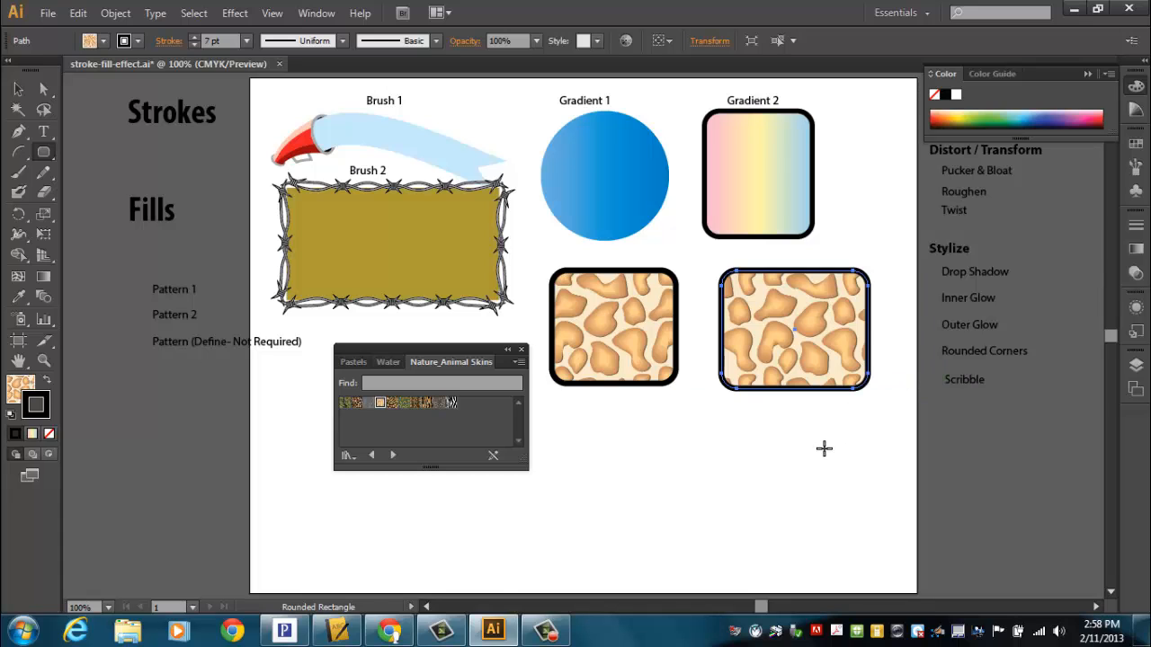
left_click(1136, 145)
left_click(1109, 133)
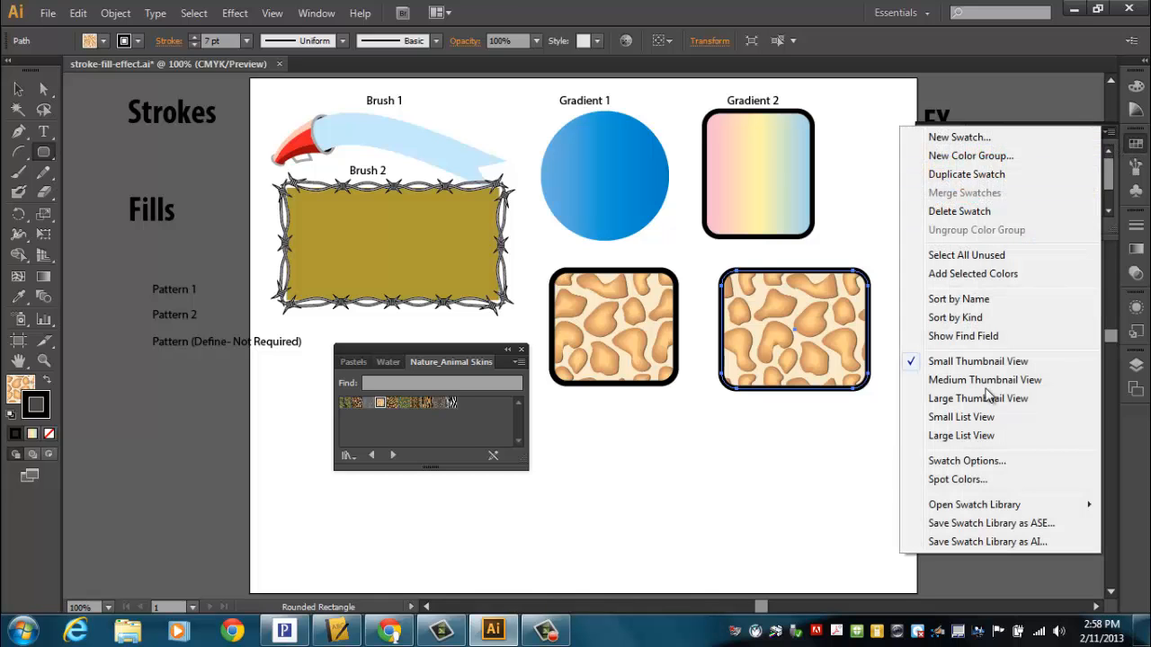
mouse_move(938, 509)
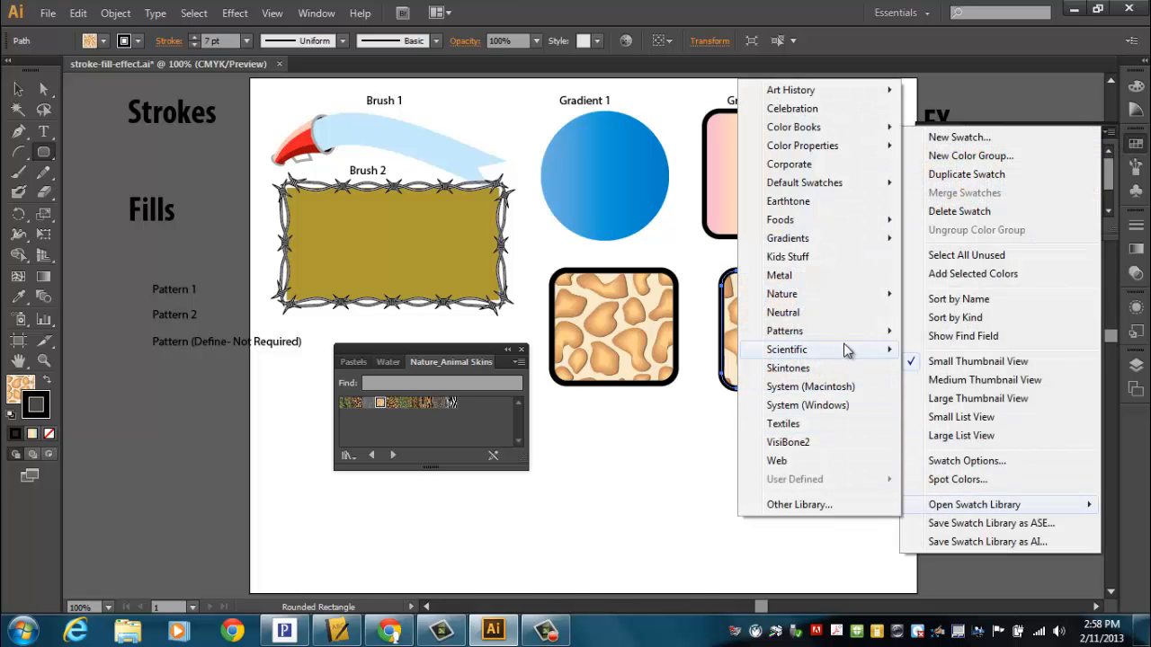
mouse_move(822, 333)
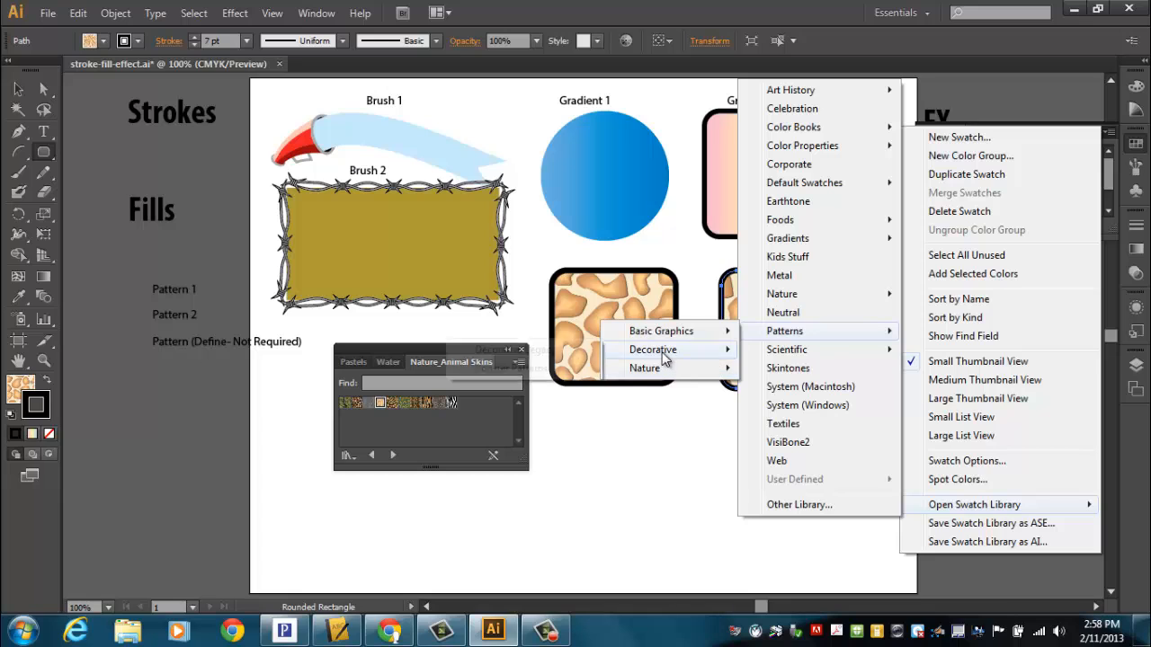
mouse_move(665, 358)
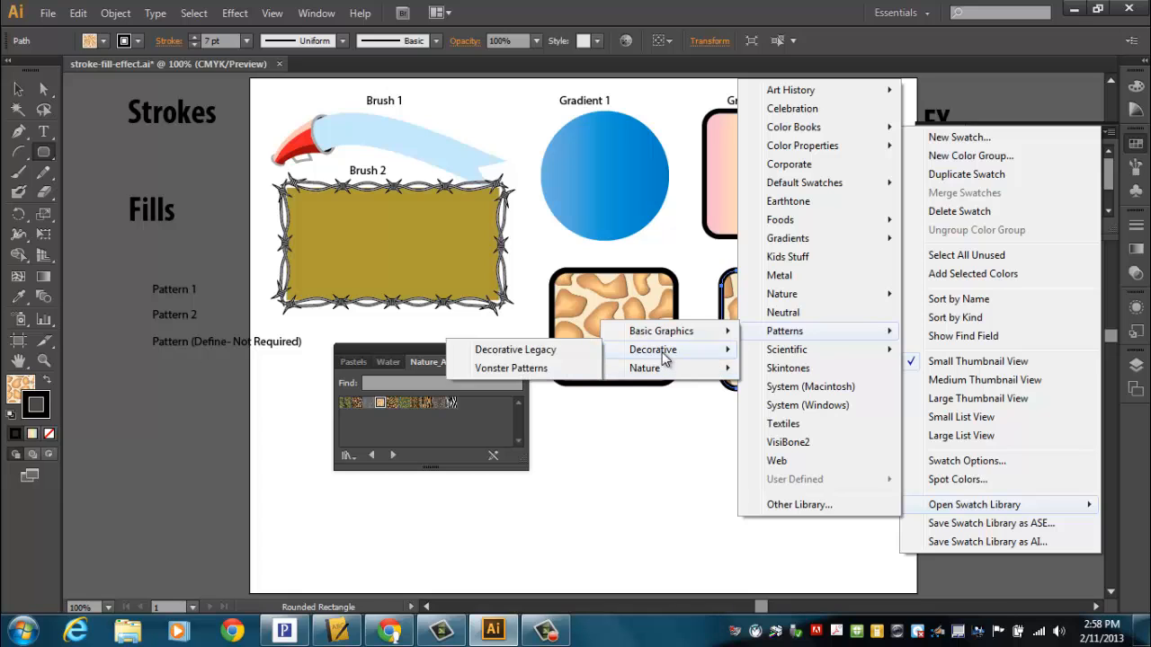
left_click(537, 352)
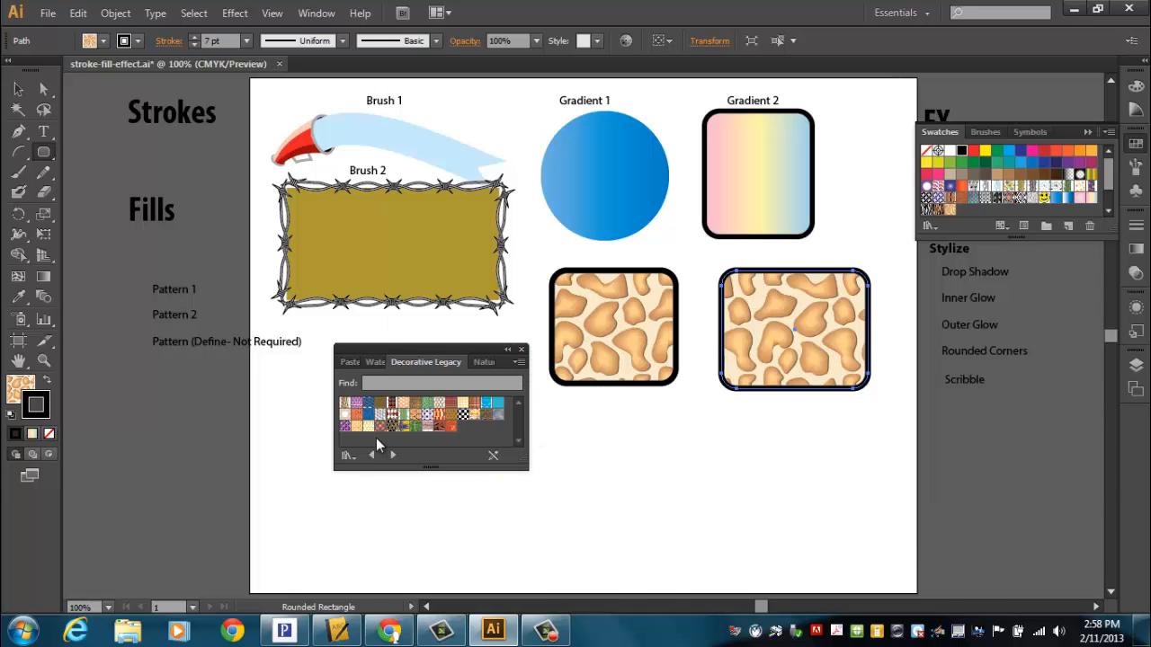
Step: Undo the Decorative Legacy pattern tried on the new rectangle's stroke, and fill the shape with the black-and-white checkerboard pattern
mouse_move(393, 428)
left_mouse_down()
mouse_move(777, 365)
mouse_move(766, 351)
left_mouse_up()
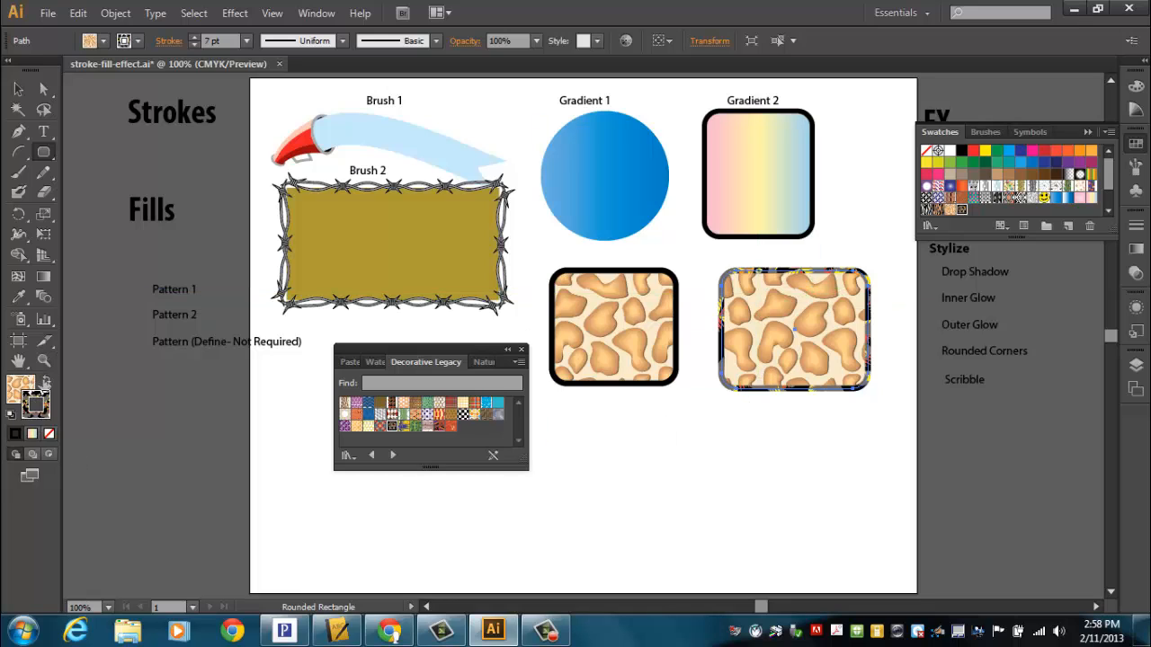
key("ctrl+z")
left_click(18, 389)
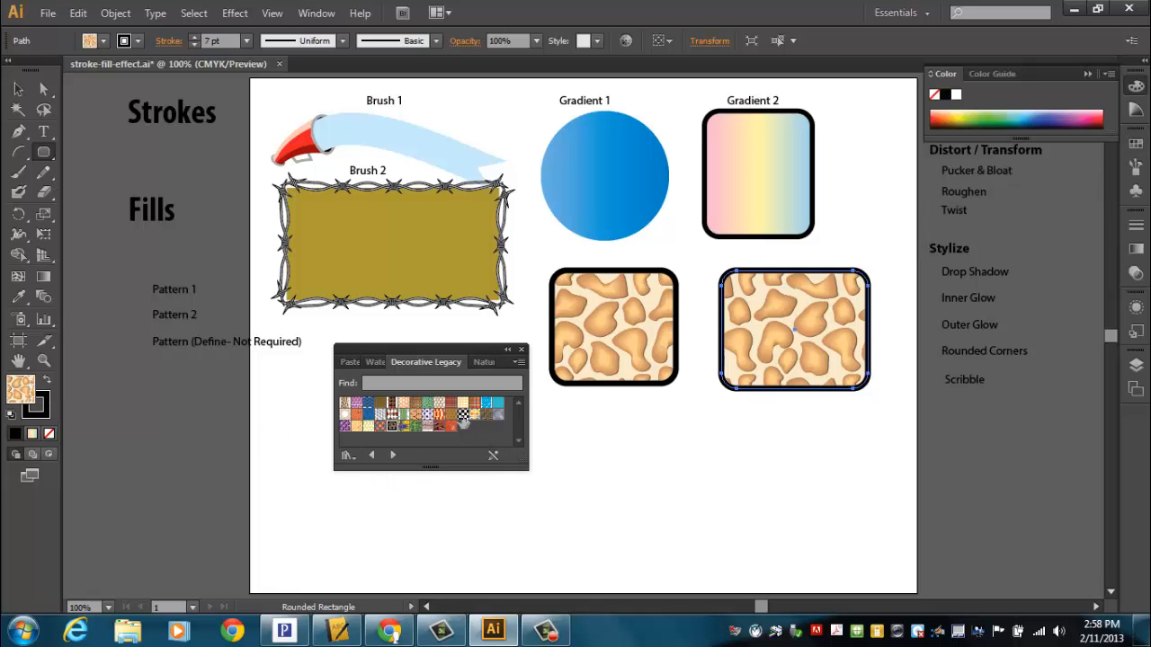
left_click_drag(463, 413, 765, 369)
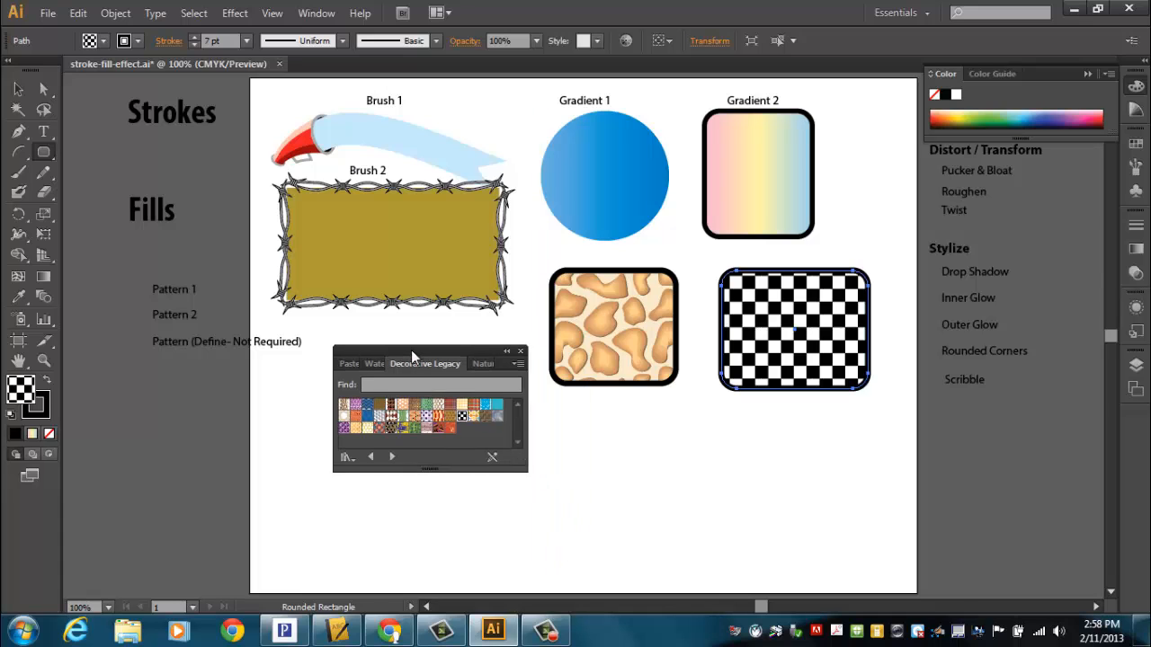
Step: Move the swatch library clear of the artwork and place the Pattern 1 label above the giraffe-patterned rectangle
left_click_drag(412, 348, 227, 506)
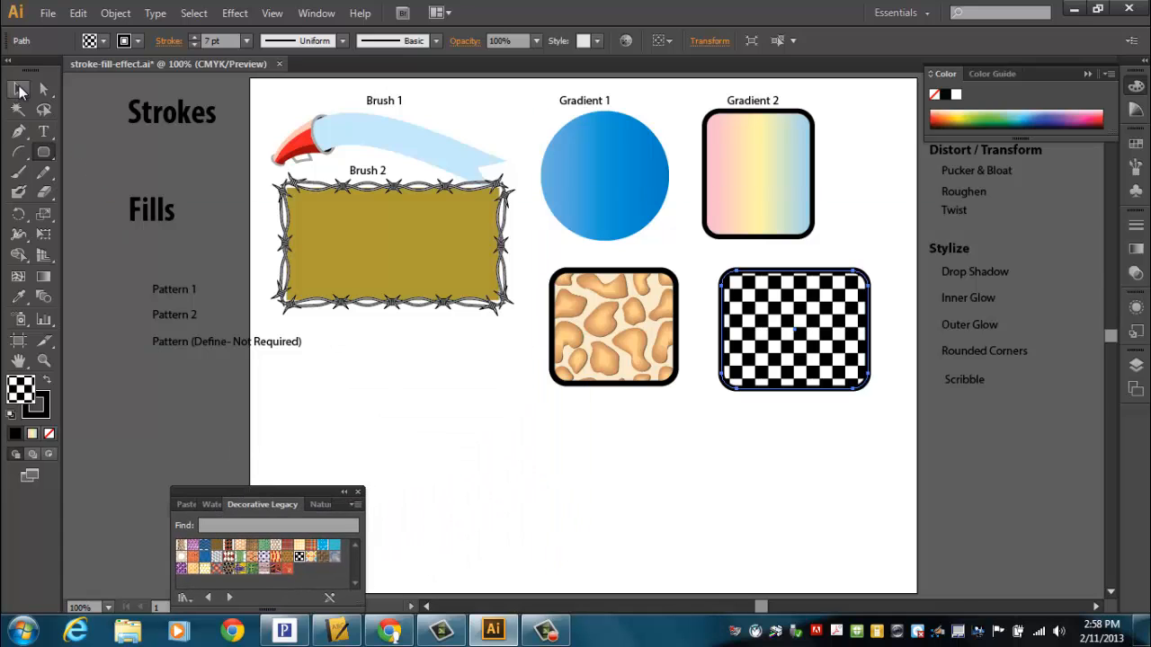
left_click(18, 89)
left_click_drag(162, 290, 591, 256)
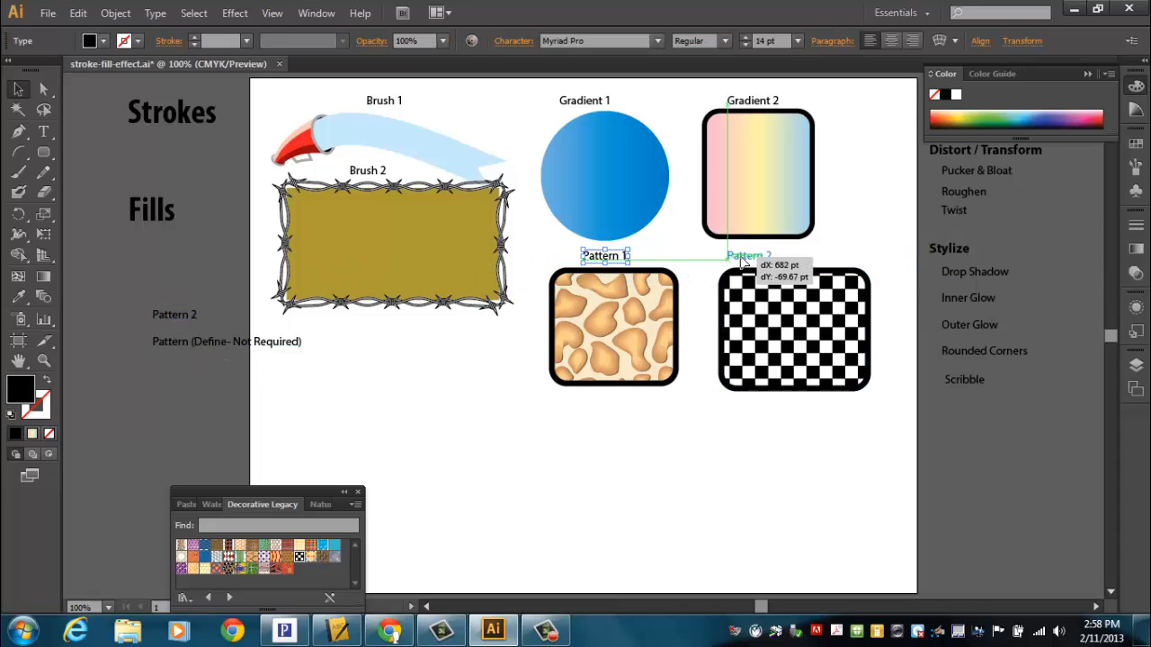